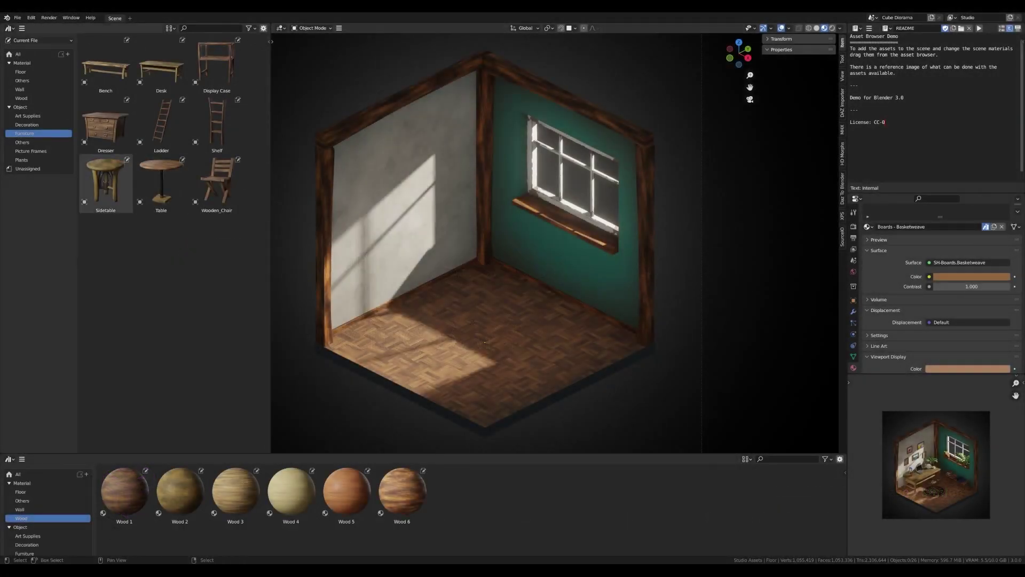
Place the Table furniture asset on the room's floor and apply the Planks - Herringbone material to the floor
left_click_drag(162, 182, 492, 366)
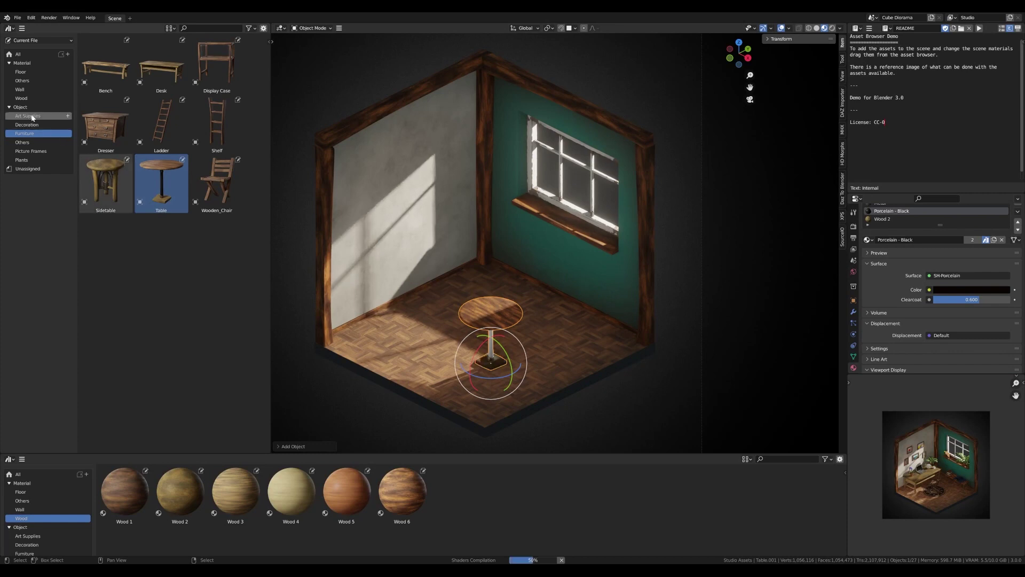
left_click(26, 72)
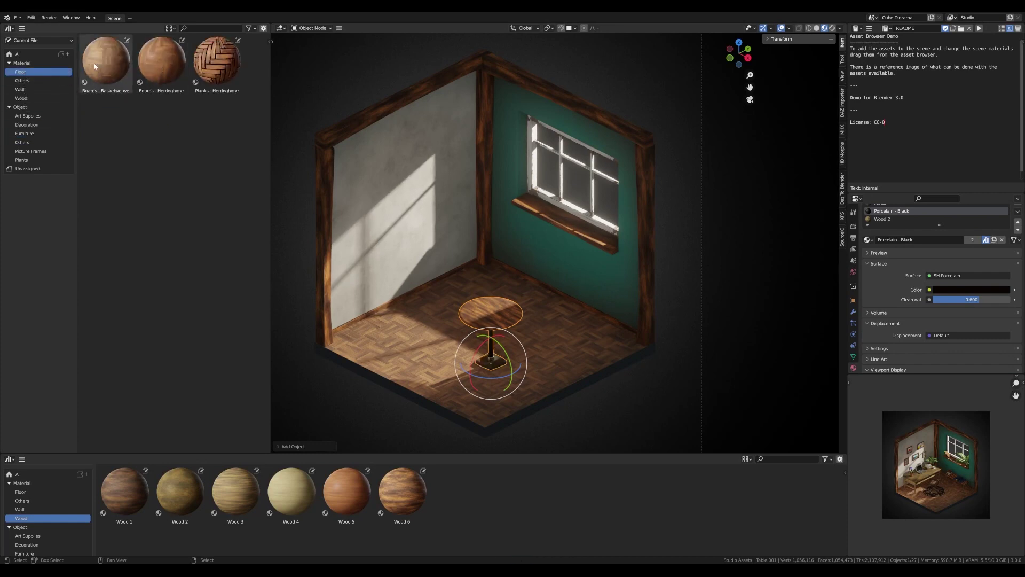
left_click_drag(217, 61, 410, 348)
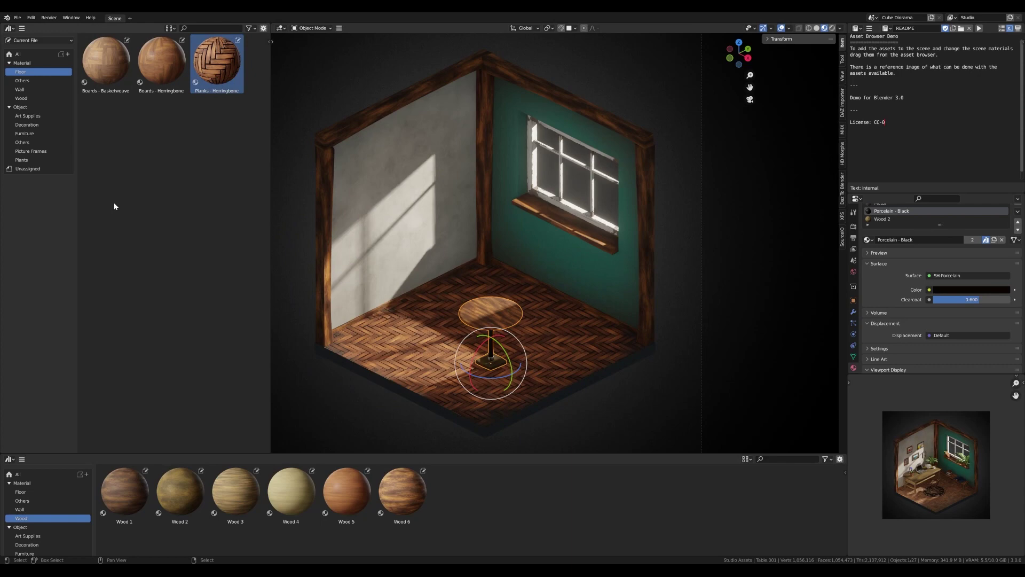
Browse the object asset categories and place the Curtains asset from Decoration at the window in the green wall
left_click(28, 116)
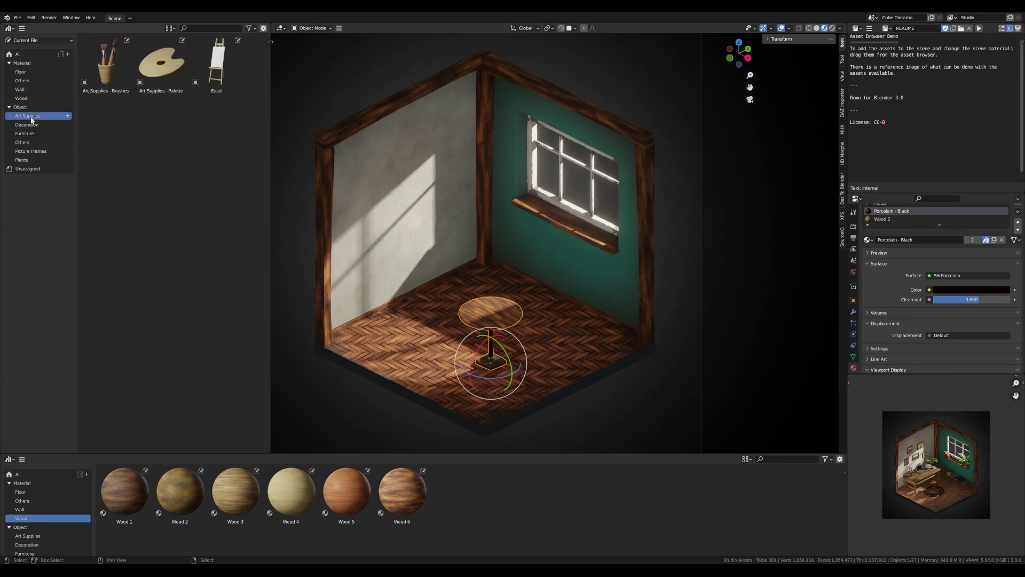
left_click(27, 127)
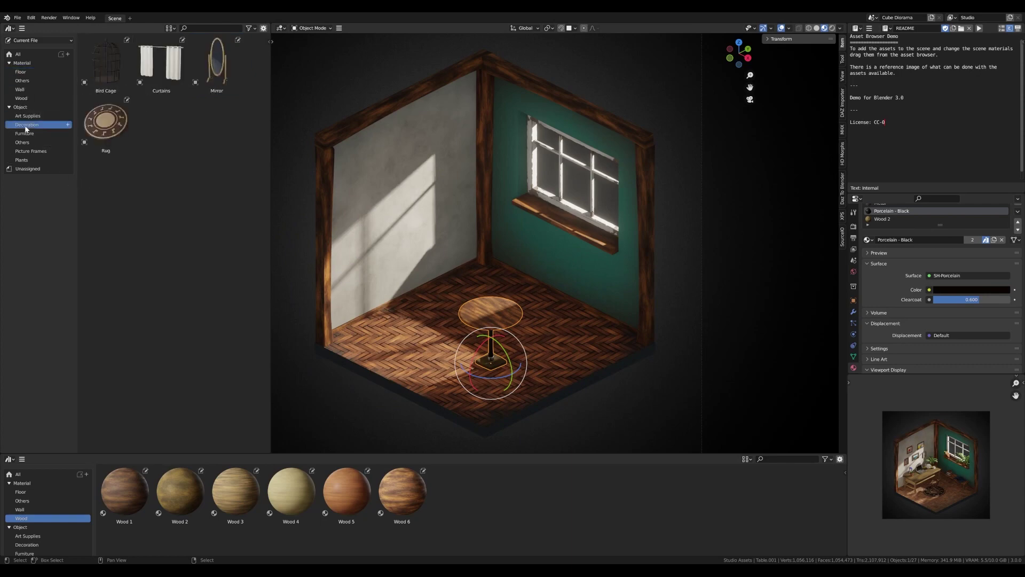
left_click(30, 141)
left_click(24, 134)
left_click(27, 125)
left_click_drag(161, 62, 580, 127)
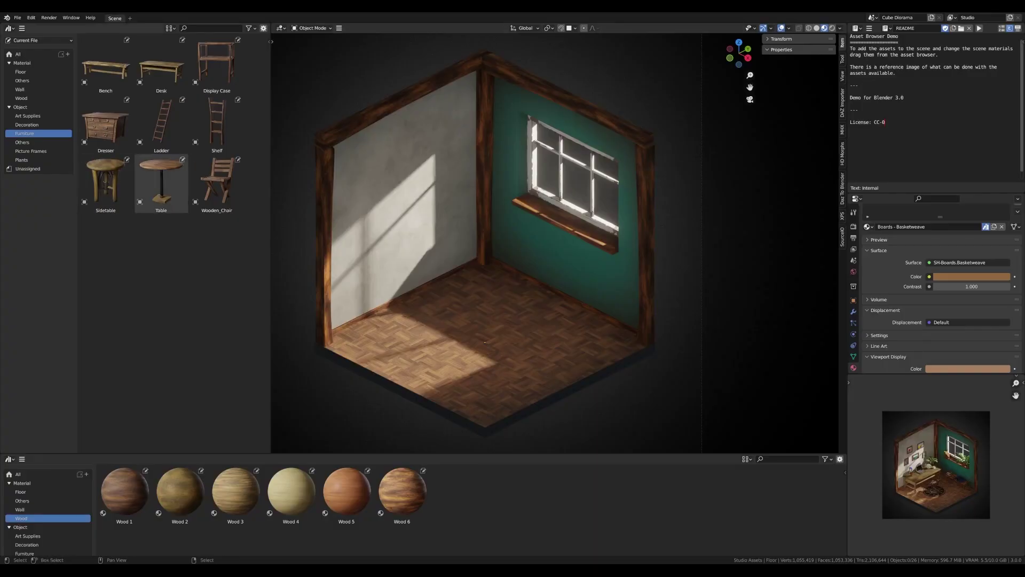
Add the Table asset to the middle of the room, give the floor the Planks - Herringbone material, and show the Art Supplies assets
left_click_drag(161, 182, 491, 367)
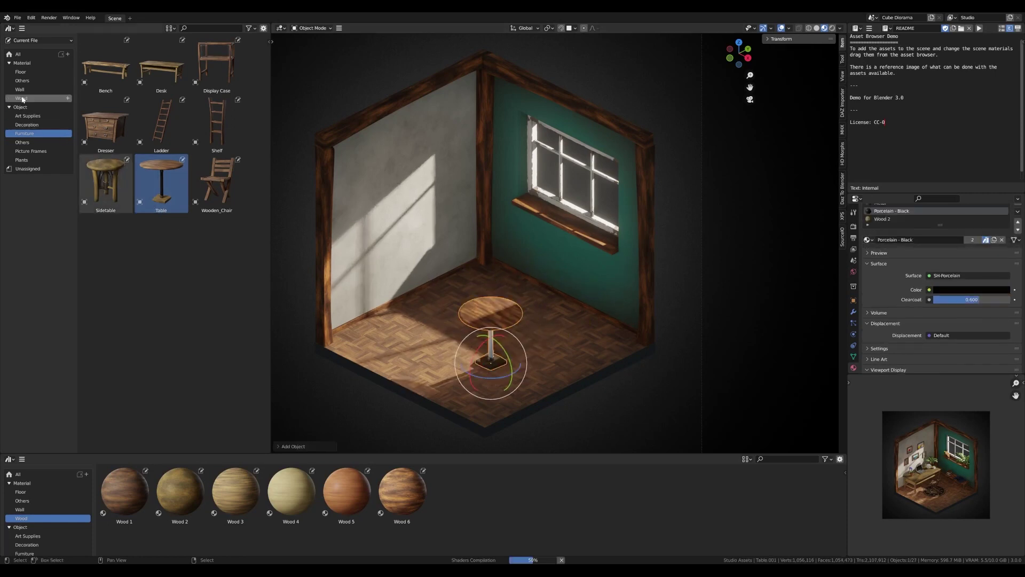
left_click(21, 72)
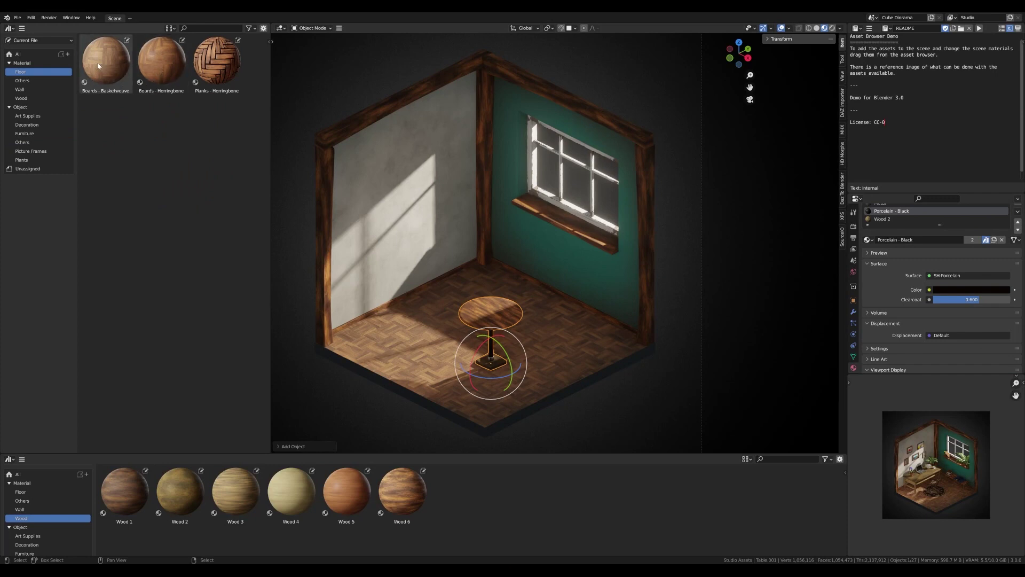
left_click_drag(217, 61, 410, 347)
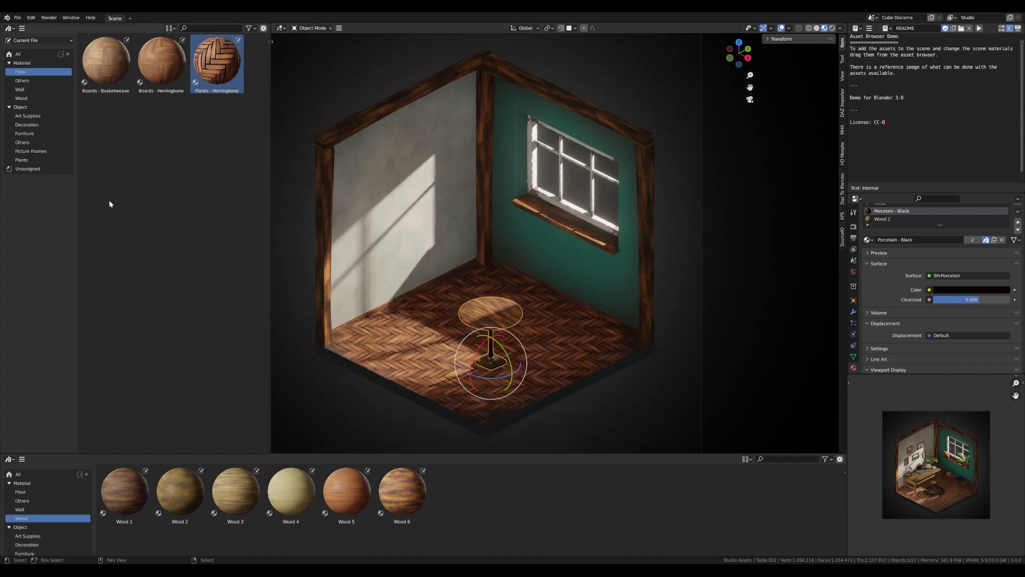
left_click(28, 116)
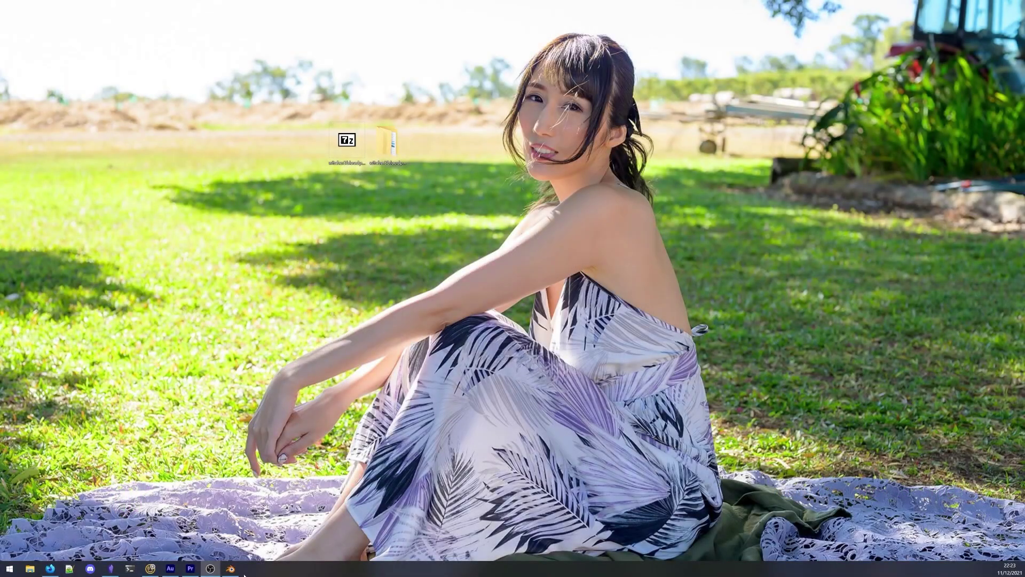
Switch to Blender, dismiss the splash screen and delete all the default objects from the scene
left_click(231, 569)
left_click(227, 318)
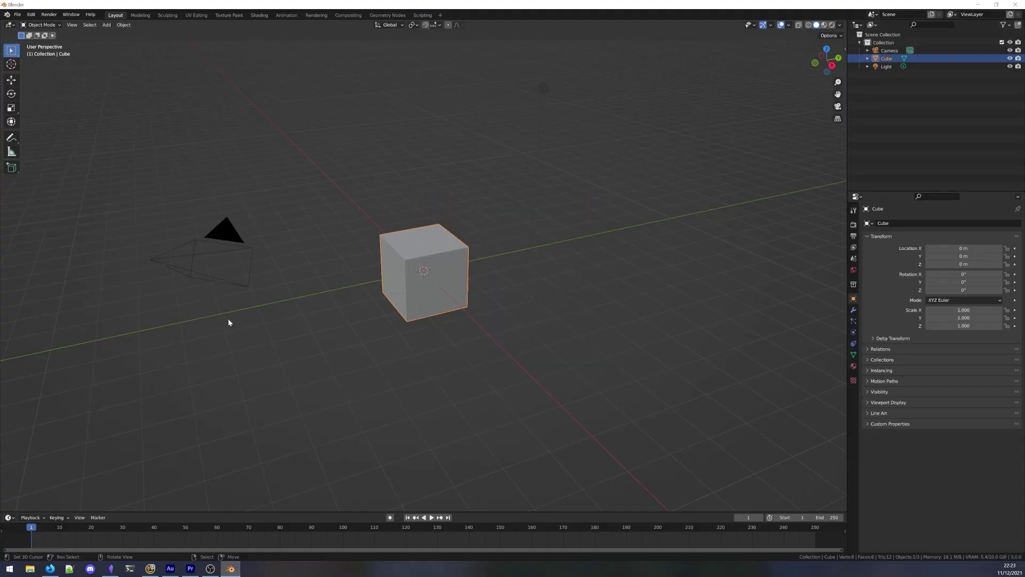
key("a")
key("x")
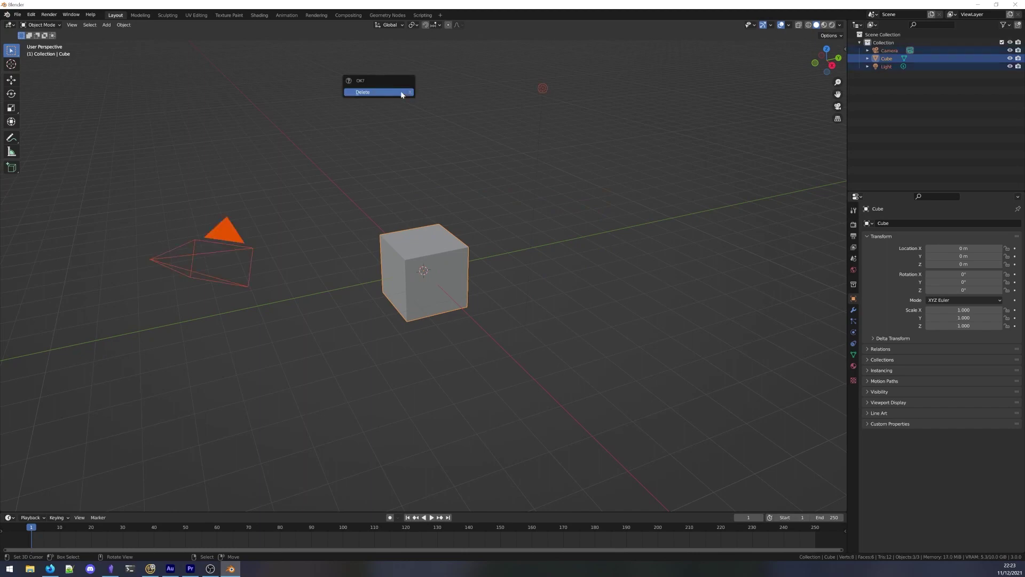
left_click(402, 94)
Import all the Source engine MDL files in the Witcher 3 props folder using the Source Engine Assets importer
left_click(15, 16)
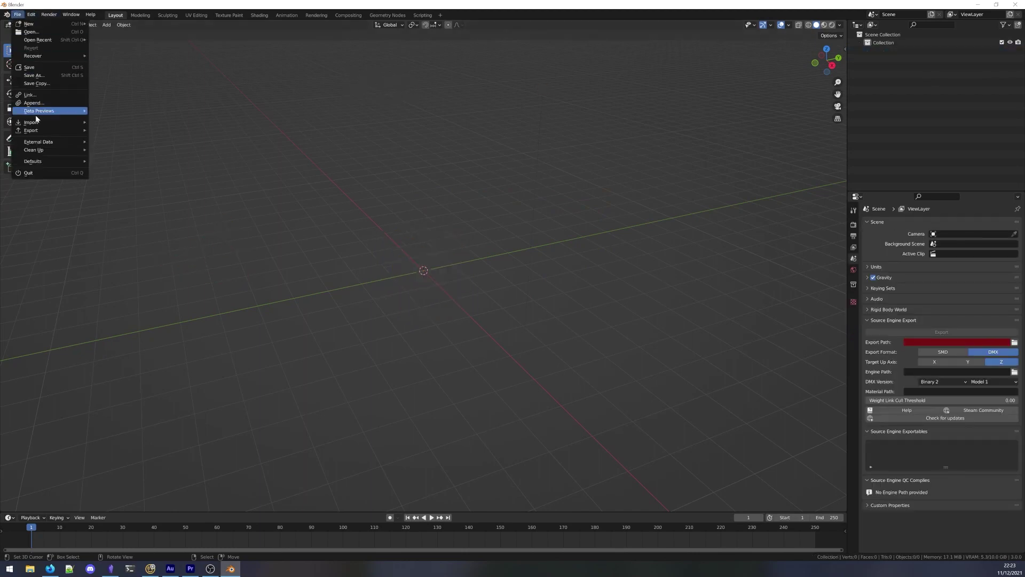
mouse_move(32, 123)
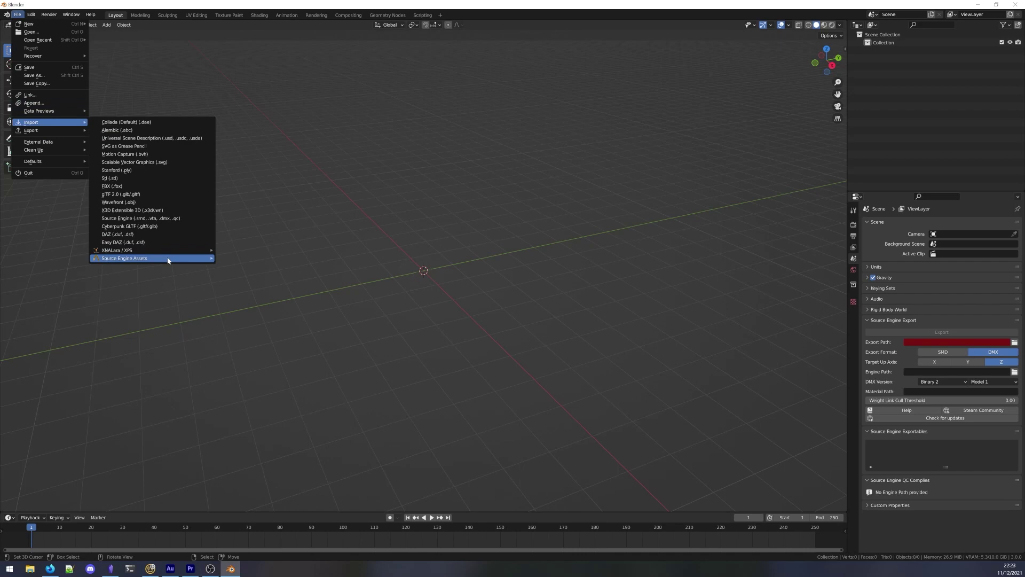
mouse_move(165, 259)
left_click(267, 259)
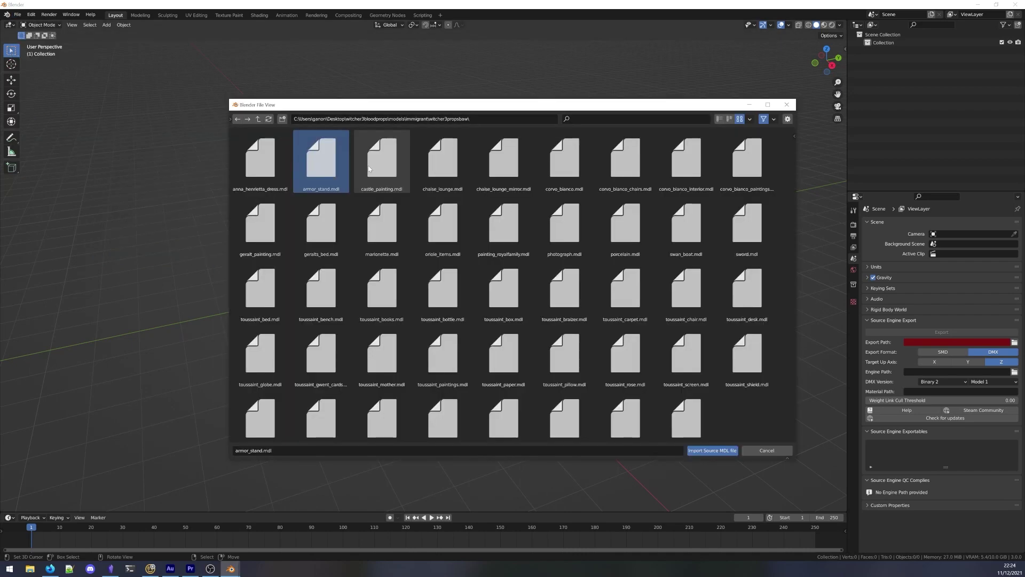
key("a")
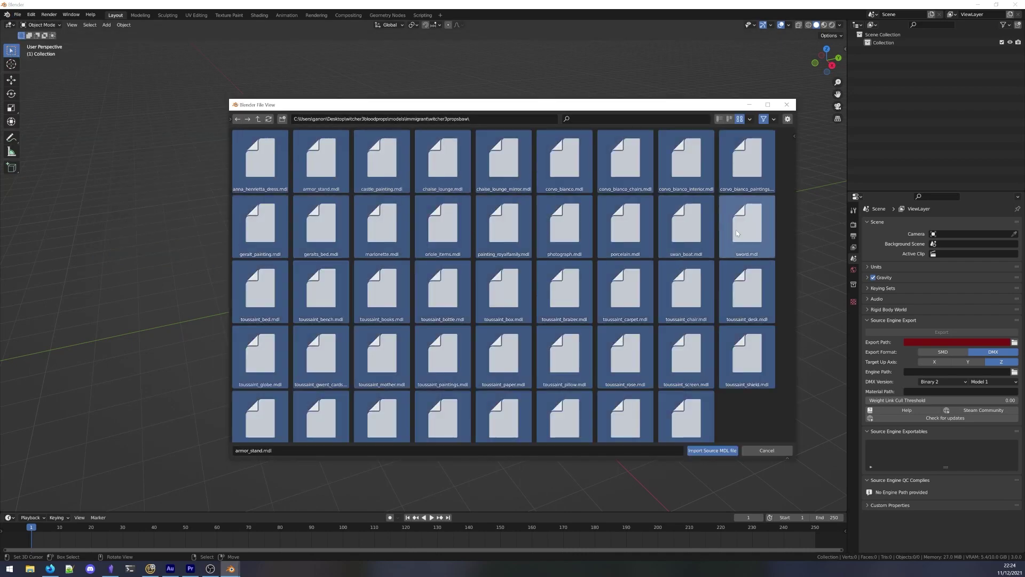
left_click(714, 450)
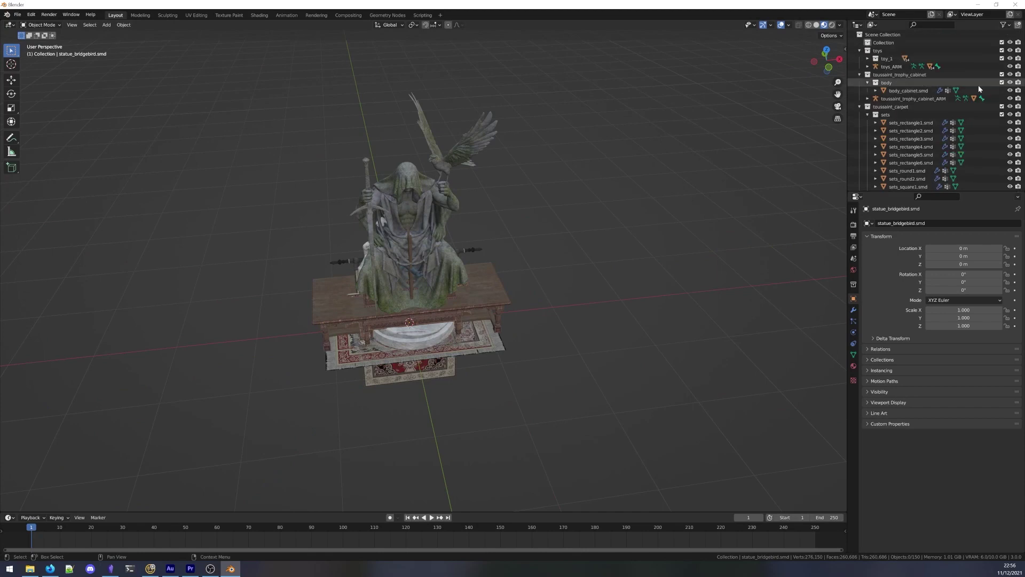
Exclude all the imported prop collections, from toys through the last toussaint collection, from the view layer
left_click_drag(1002, 51, 1002, 115)
left_click(1002, 130)
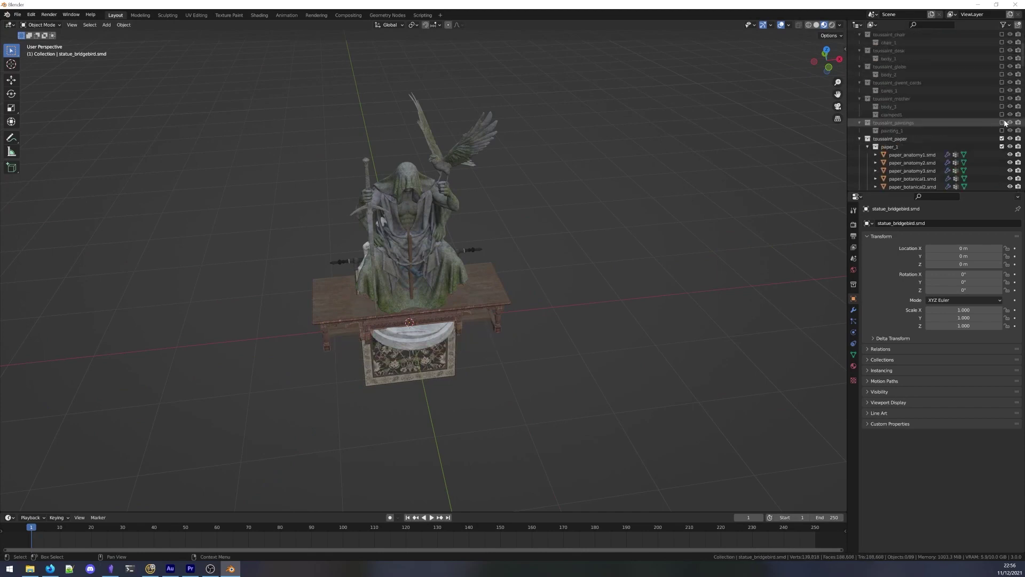
scroll(1004, 118, "down", 5)
left_click(1002, 90)
left_click(1002, 107)
left_click(1002, 122)
scroll(1004, 122, "down", 2)
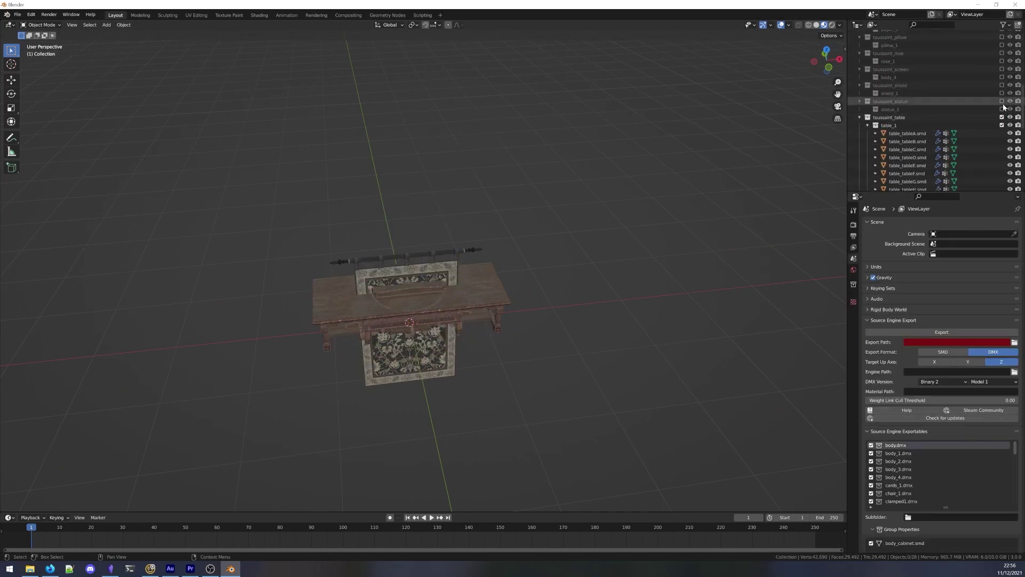
left_click(1002, 118)
scroll(1004, 118, "down", 2)
left_click(1002, 111)
left_click(1002, 128)
scroll(1003, 107, "up", 10)
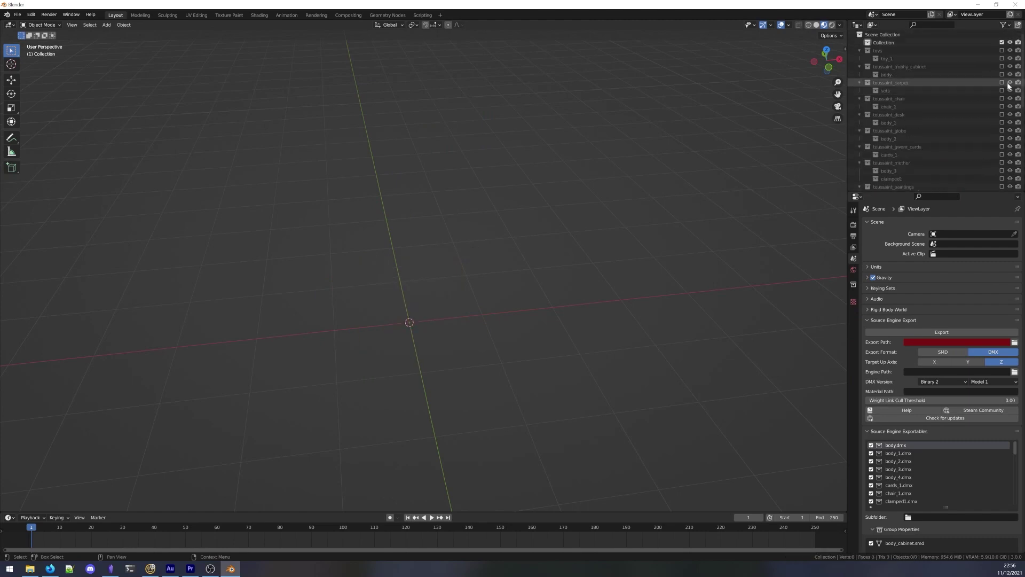
Briefly check the toussaint_carpet collection, exclude it again and enable the toussaint_chair collection
left_click(1002, 82)
middle_click_drag(534, 214, 561, 145)
left_click(1002, 82)
left_click(1002, 98)
Isolate the chair_chairI.smd model by hiding the other chairs, and frame it in the viewport
left_click(483, 294)
key("shift+h")
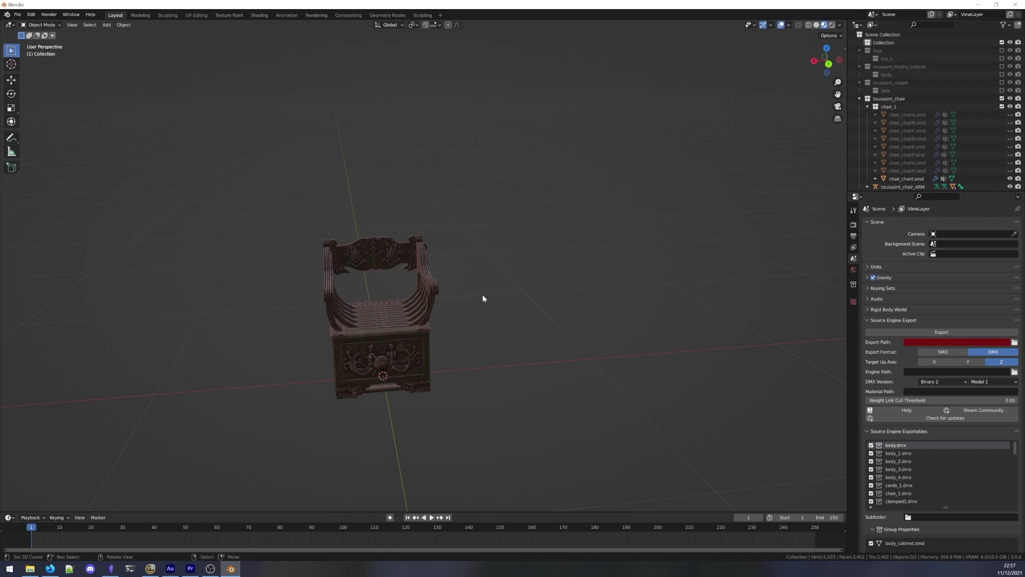
key("KP_Decimal")
middle_click_drag(482, 294, 561, 220)
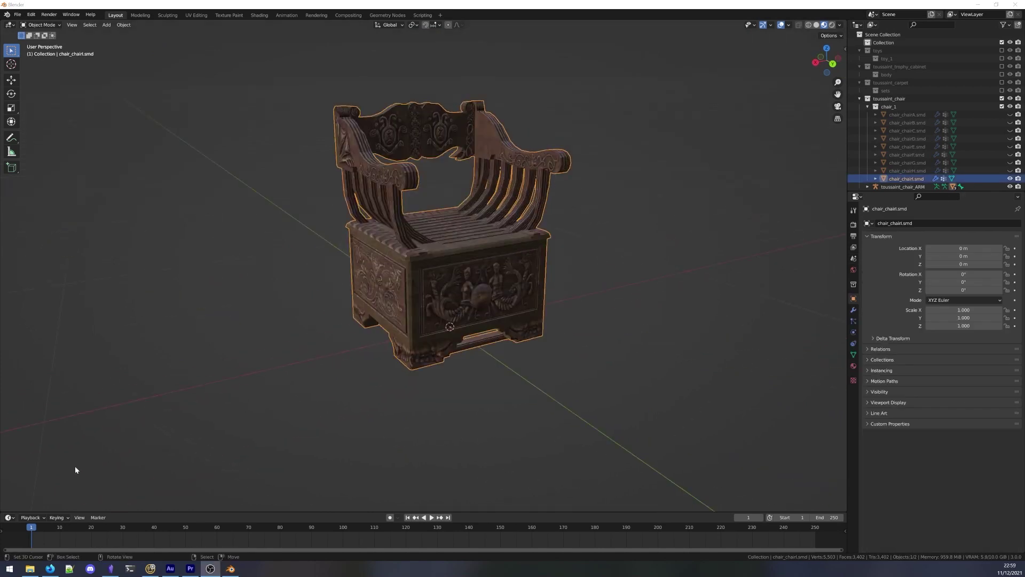
Change the timeline area into an Asset Browser and enlarge it to about the lower 40% of the workspace
left_click(9, 517)
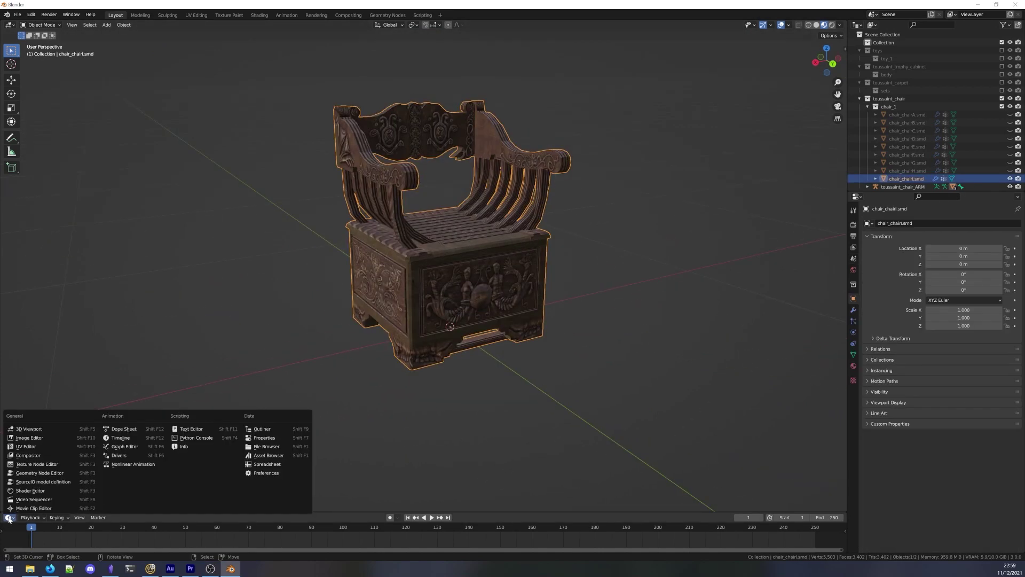
left_click(280, 458)
left_click_drag(349, 513, 381, 334)
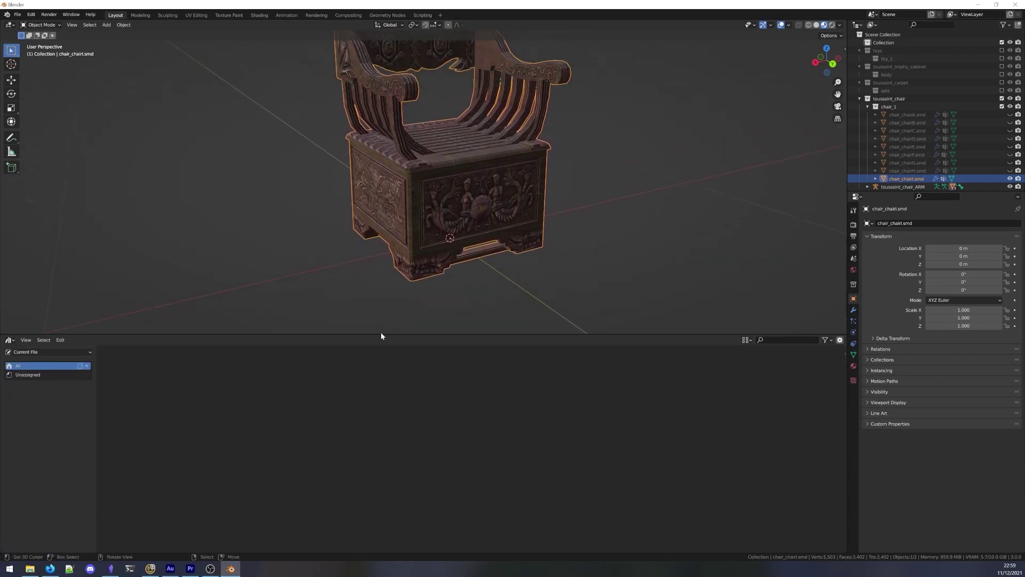
mouse_move(461, 155)
middle_mouse_down()
mouse_move(465, 187)
mouse_move(465, 170)
middle_mouse_up()
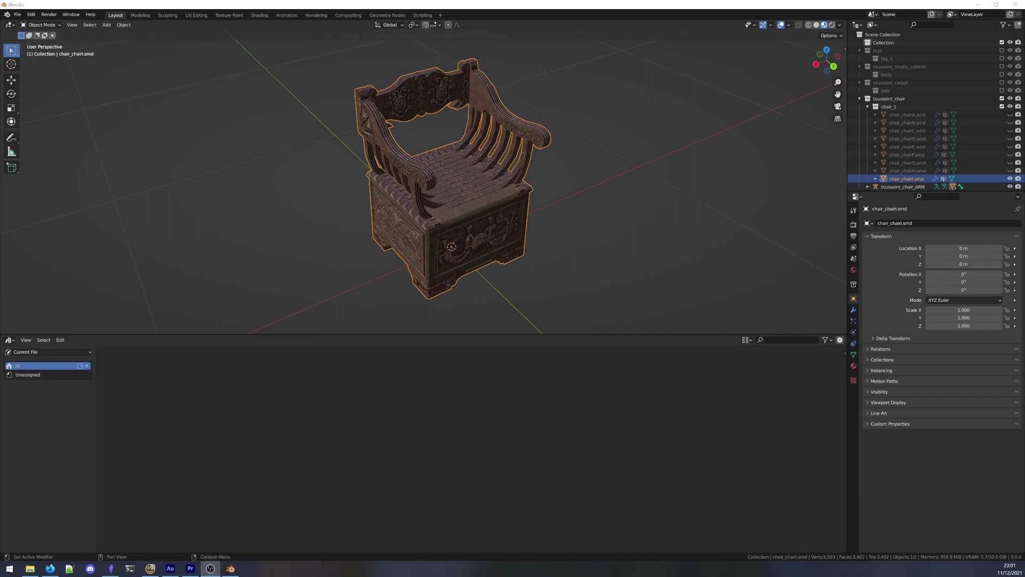
Mark the chair_chairI.smd object as an asset
right_click(893, 181)
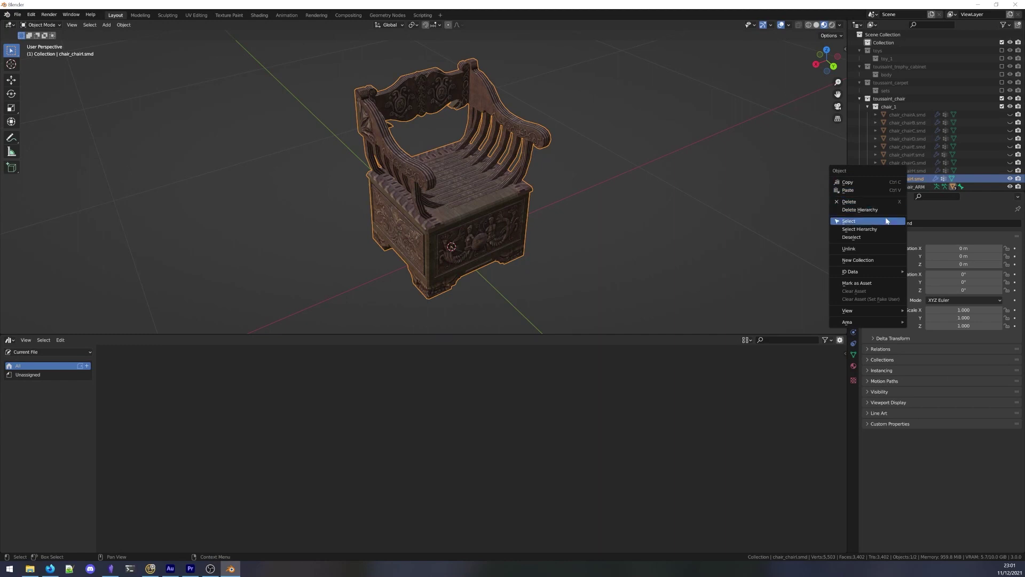
left_click(862, 283)
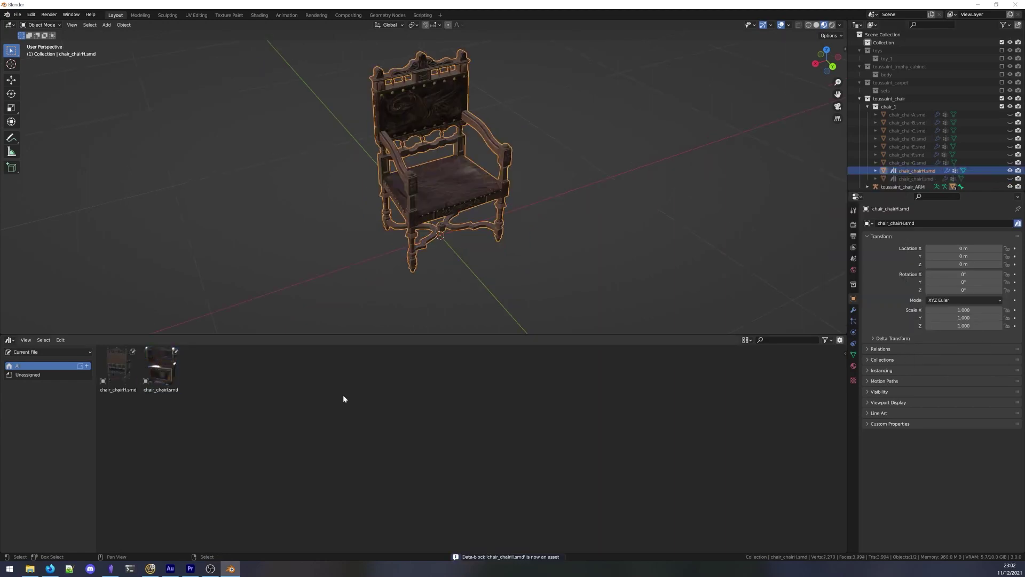
Show the asset details in the Asset Browser and rename the chair_chairH.smd asset to chair1
key("n")
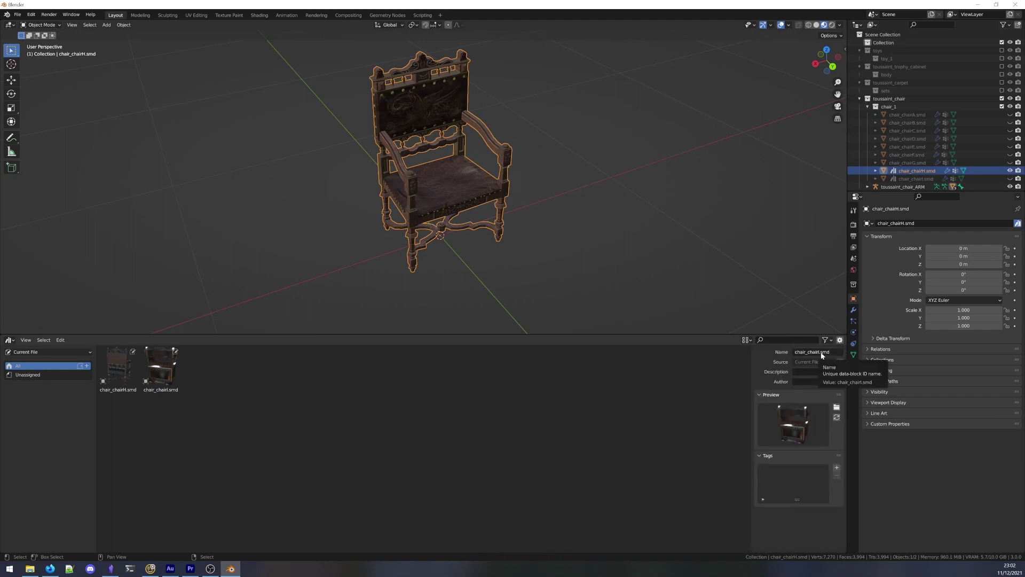
left_click(111, 373)
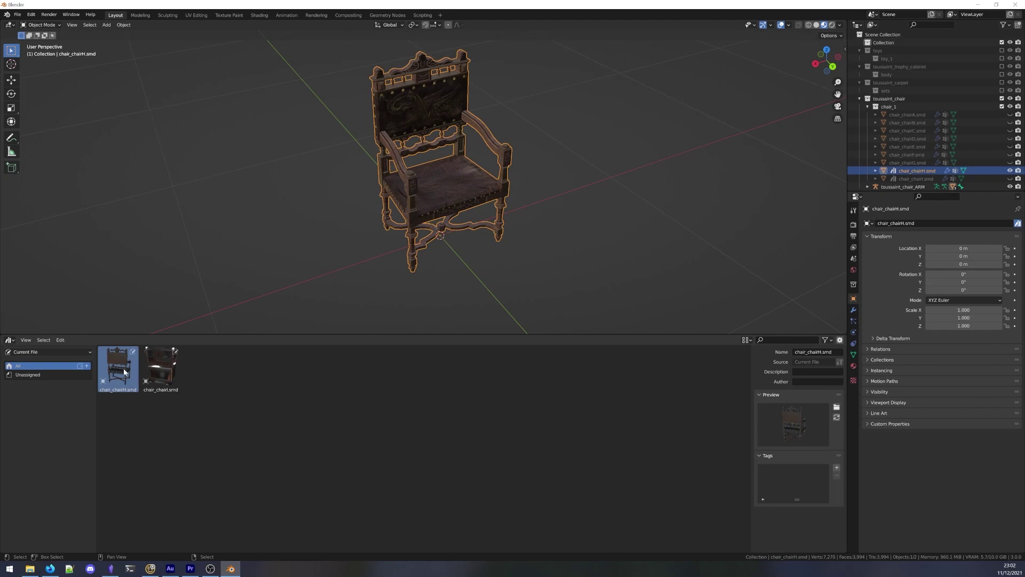
left_click(819, 353)
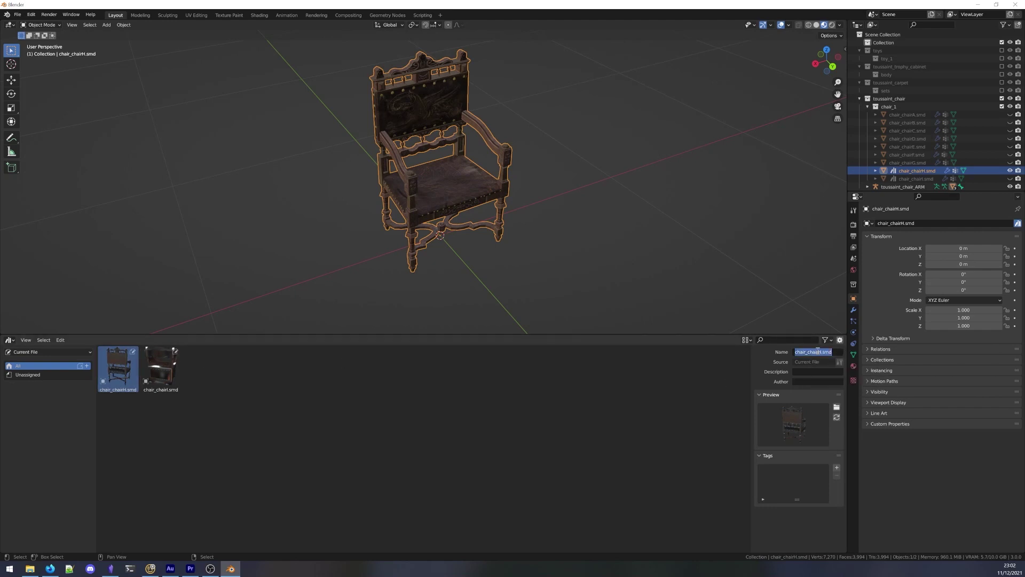
type("chair1")
key("Return")
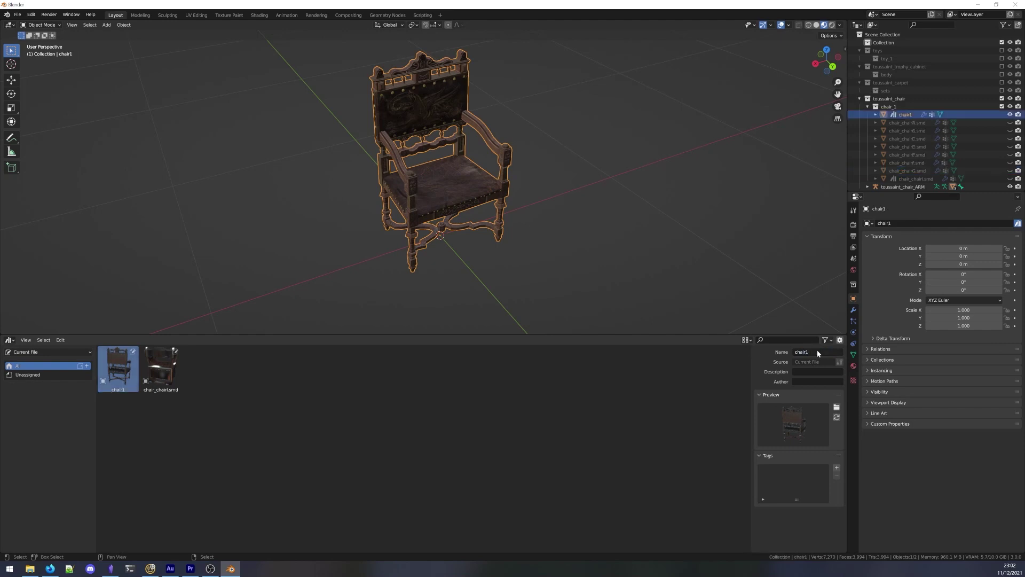
Rename the chair_chairI.smd asset to chair2 and set its description to "Chair from Witcher 3"
left_click(160, 367)
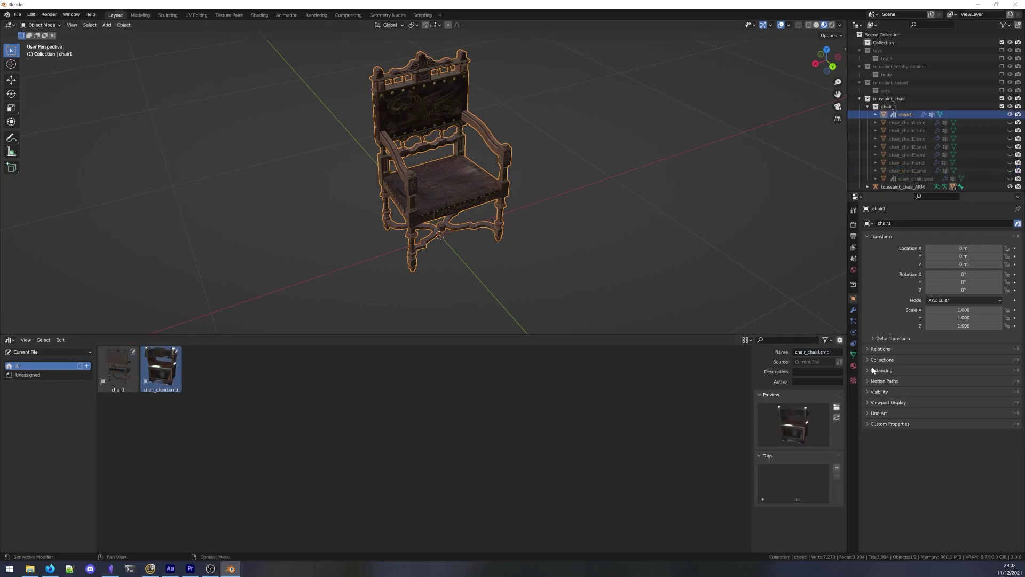
left_click(814, 351)
type("chair2")
key("Return")
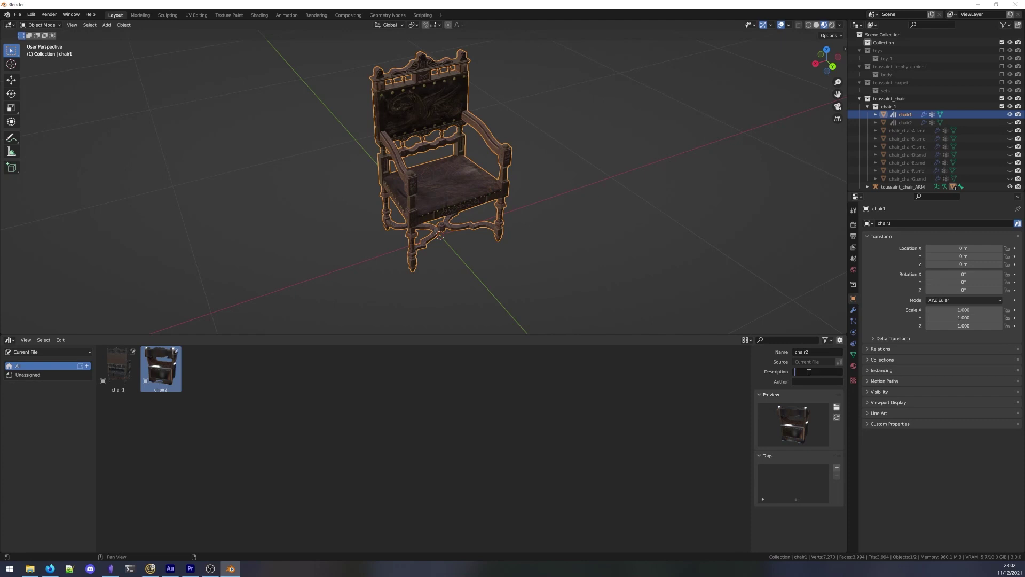
type("Chair from Witcher 3")
key("Return")
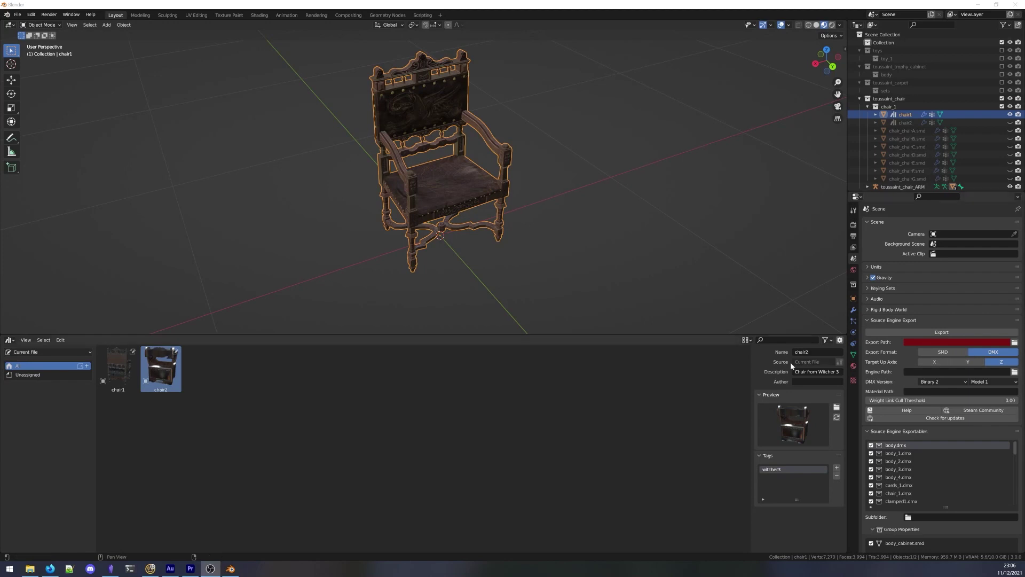
Mark the bob_rich_wood_int_01 material of the chair1 object as an asset
left_click(853, 367)
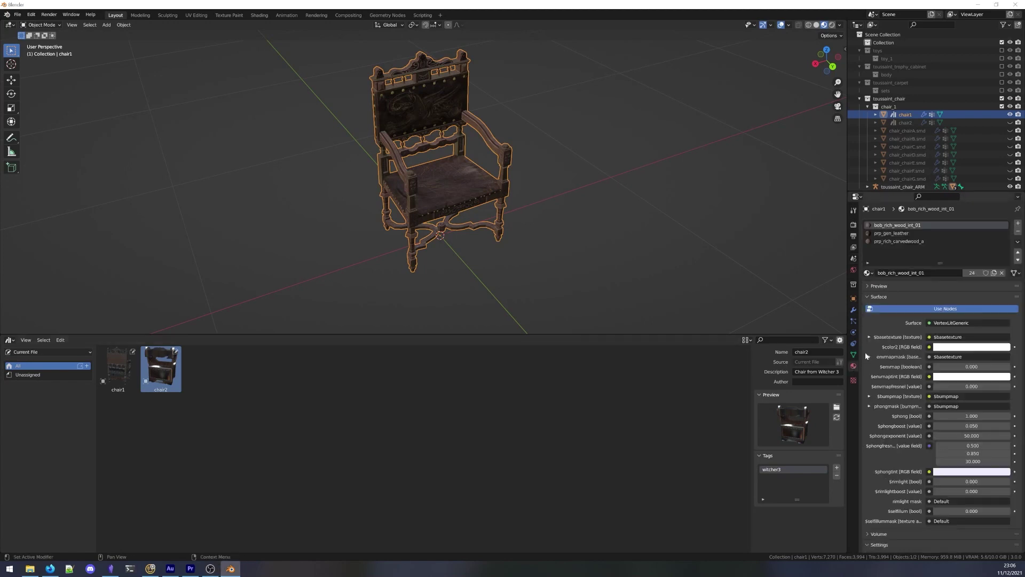
right_click(900, 228)
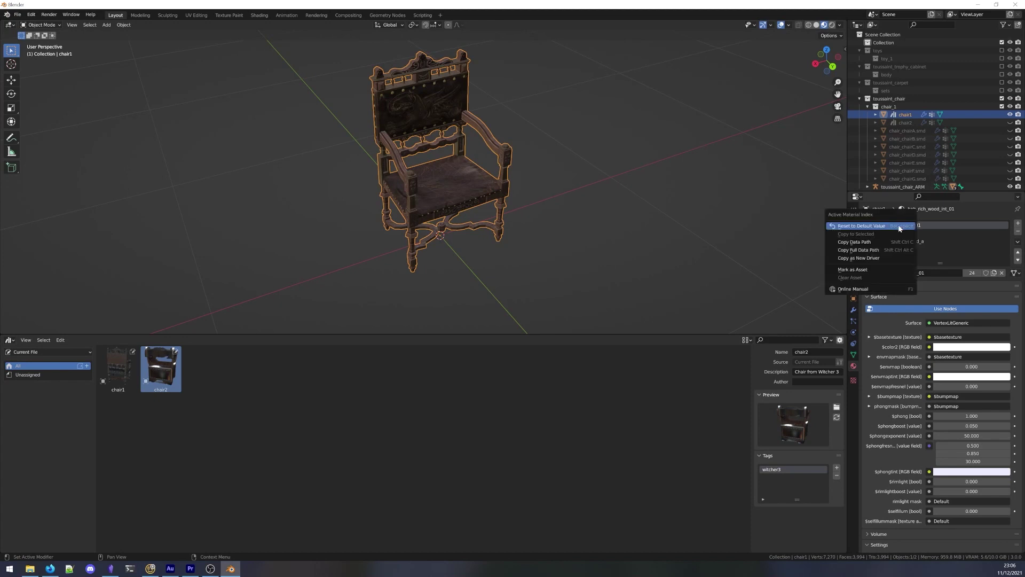
left_click(866, 270)
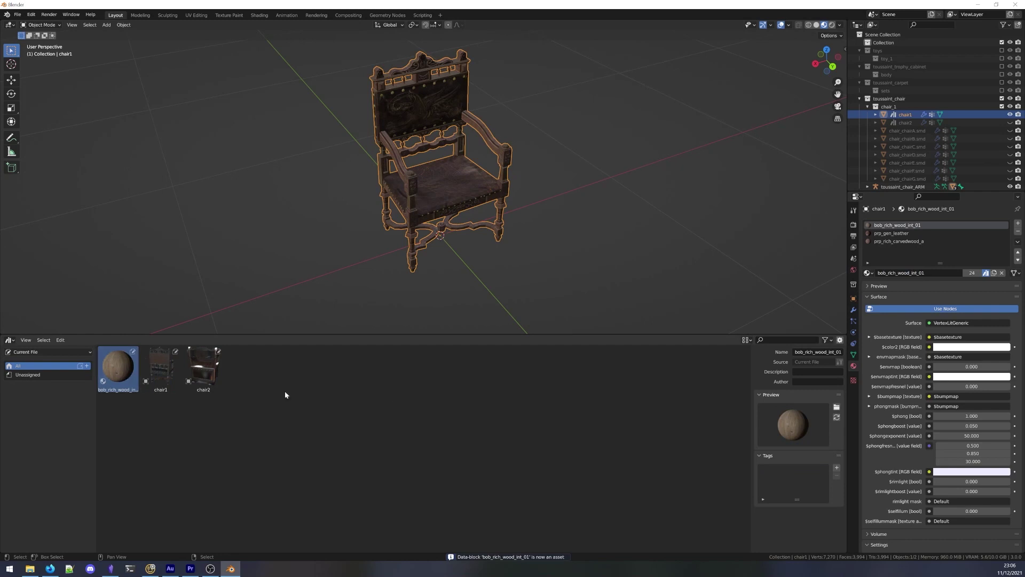
Rename the bob_rich_wood_int_01 material asset to "Rich Wood"
left_click(803, 352)
key("BackSpace")
type("rich_")
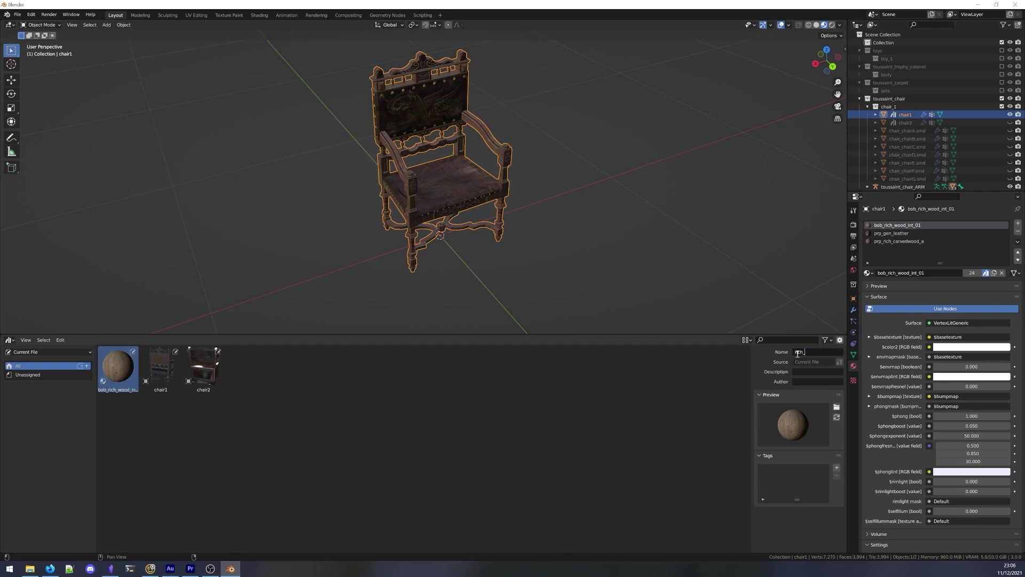
key("BackSpace")
key("BackSpace")
type("ich Wood")
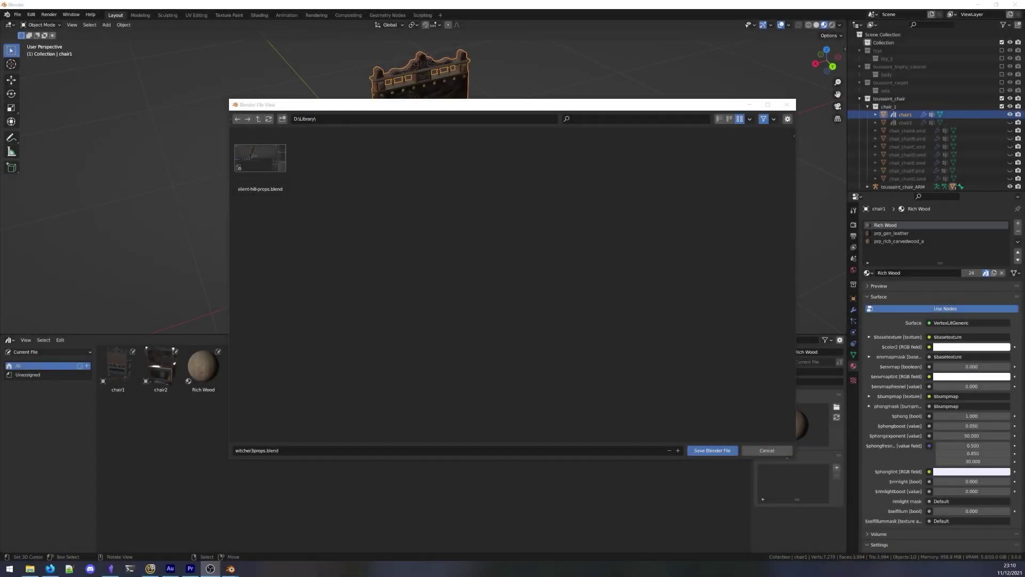
Save the file in the D:\Library folder as witcher_3_blood_and_wine_props.blend
left_click(285, 450)
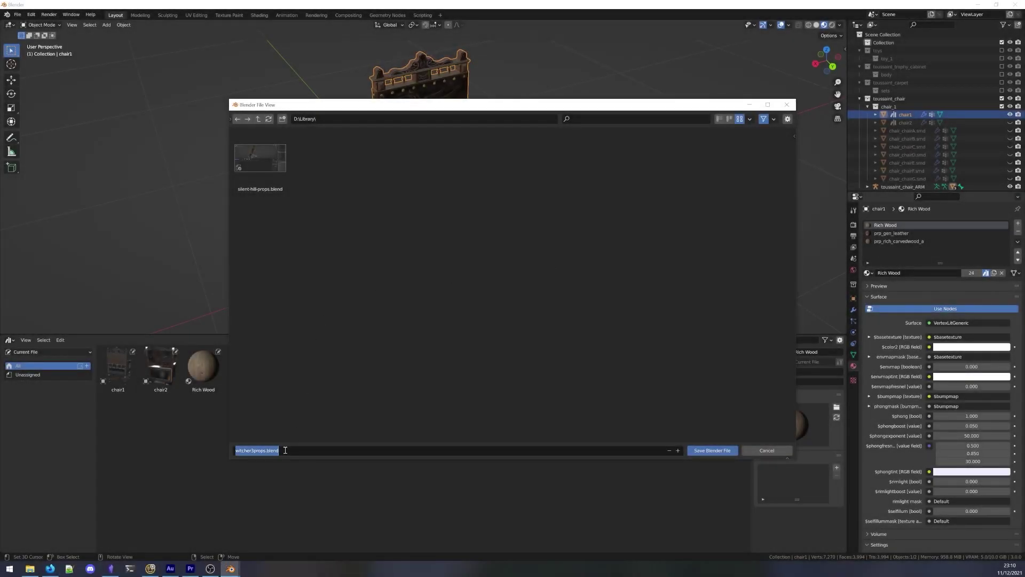
type("witcher_3_blood_and_wine_props")
key("Return")
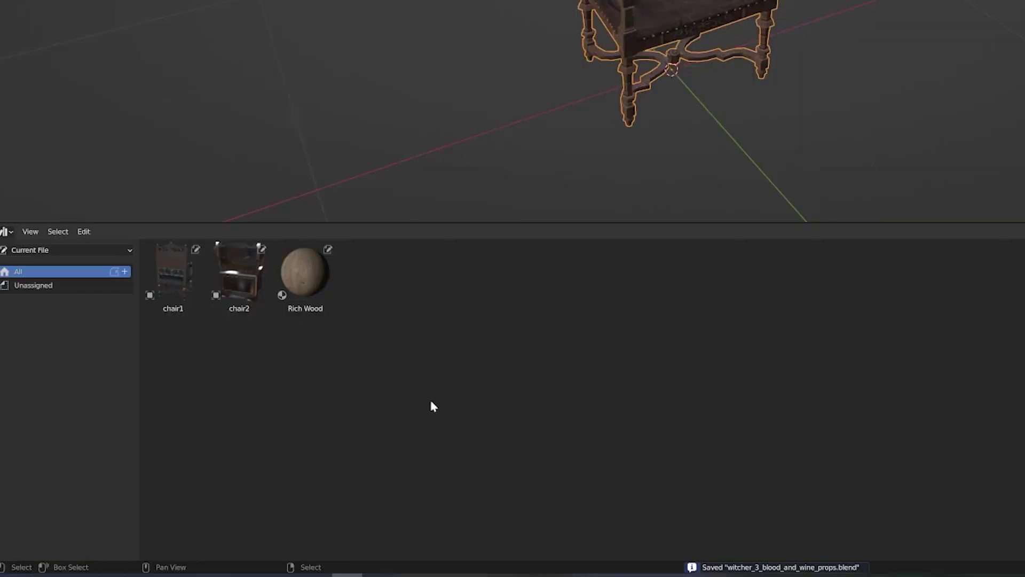
Switch the Asset Browser to the Prop Library and add a top-level catalog named "Witcher 3"
left_click(56, 251)
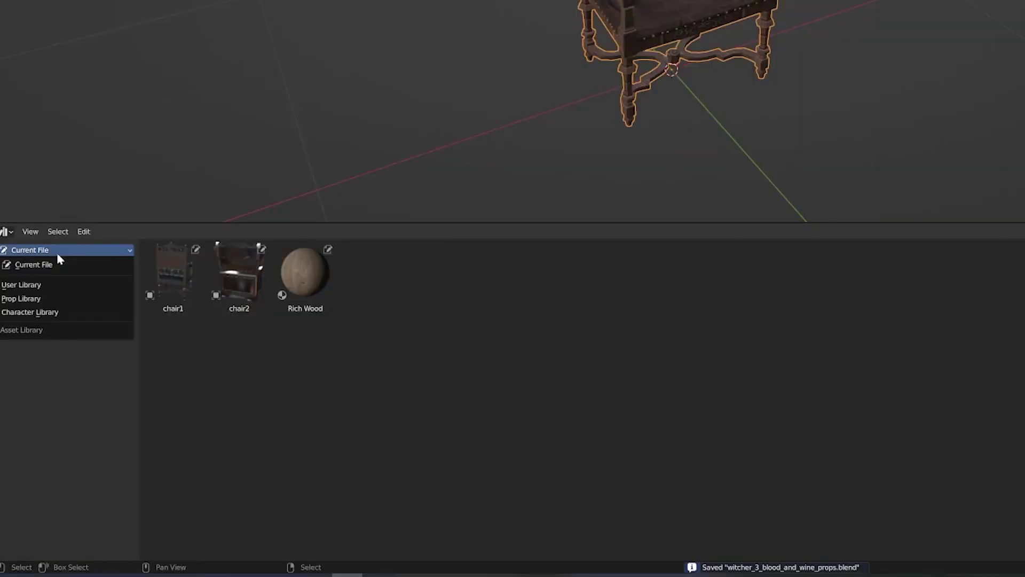
left_click(50, 297)
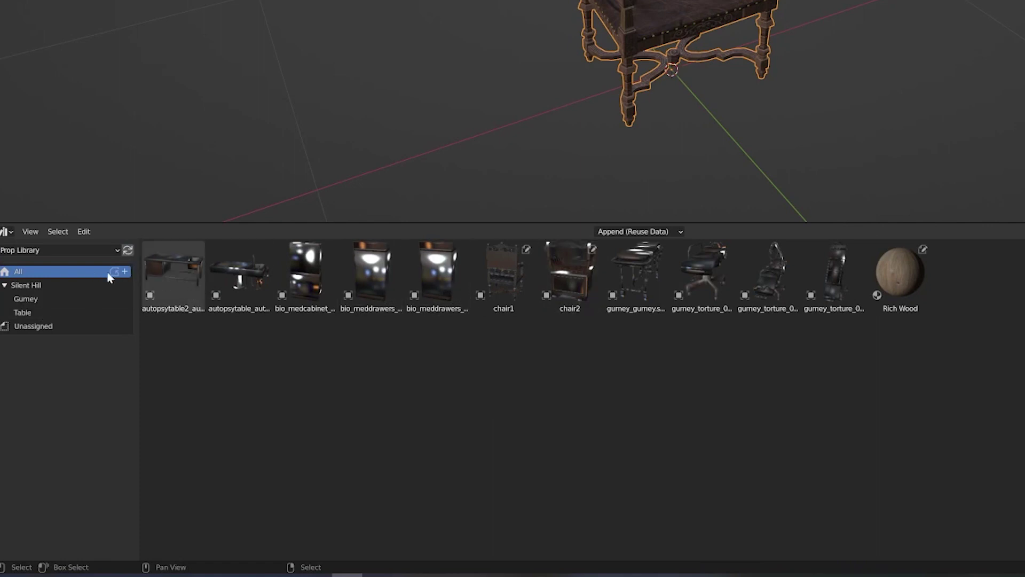
left_click(125, 272)
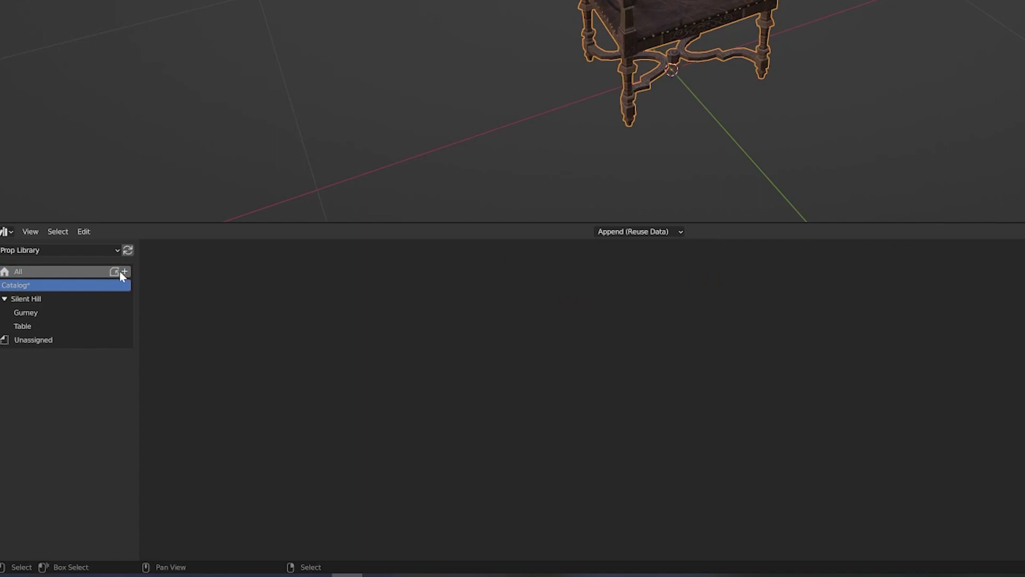
double_click(73, 283)
type("Witcher 3")
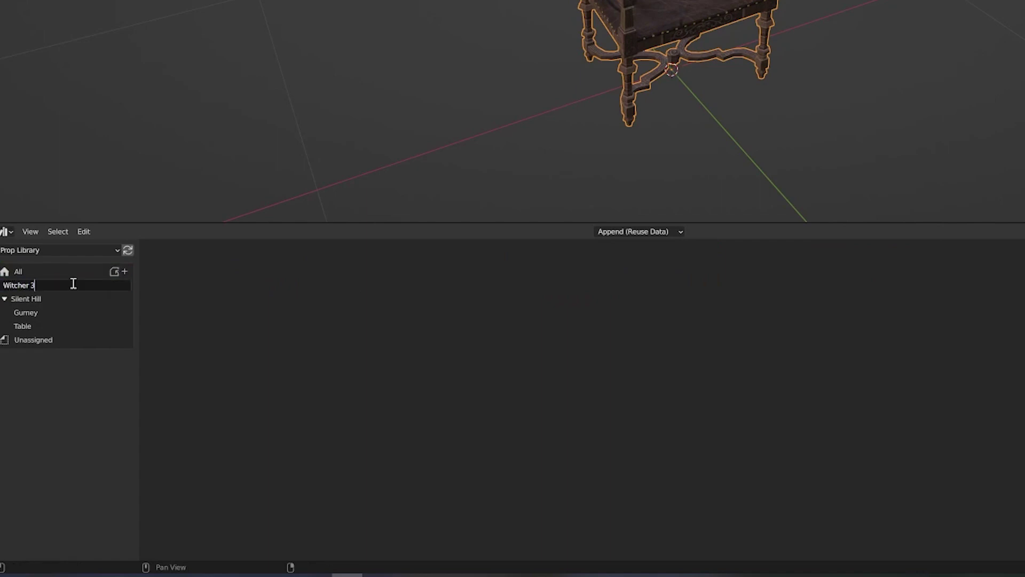
key("Return")
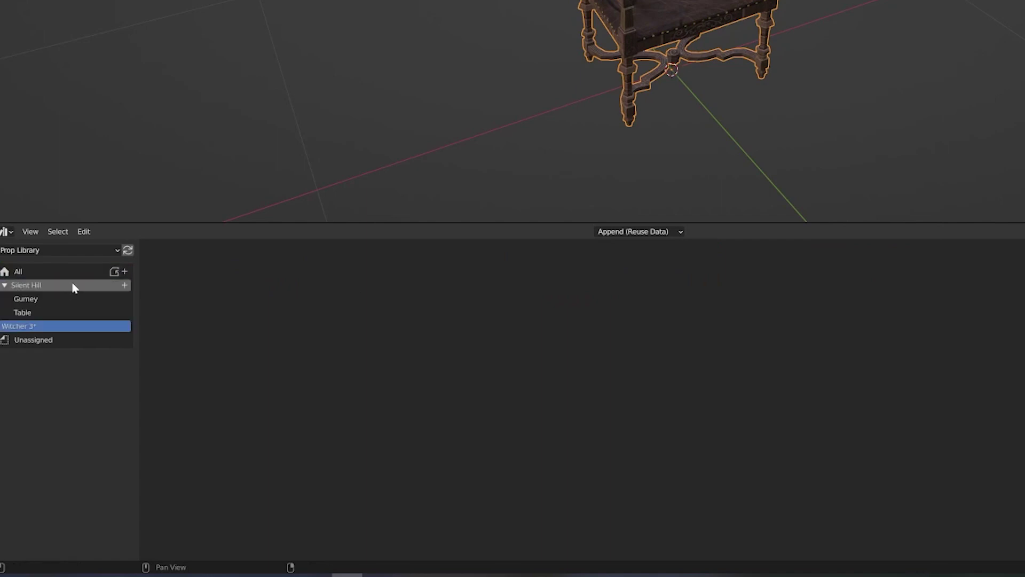
Assign the chair1, chair2 and Rich Wood assets to the Witcher 3 catalog and check its contents
left_click(64, 271)
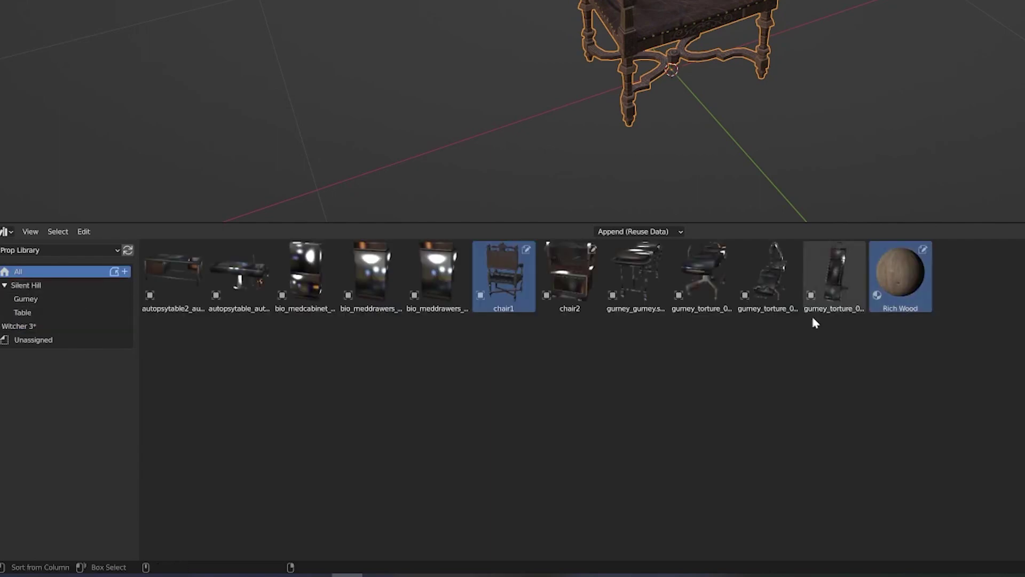
left_click(573, 279, "ctrl")
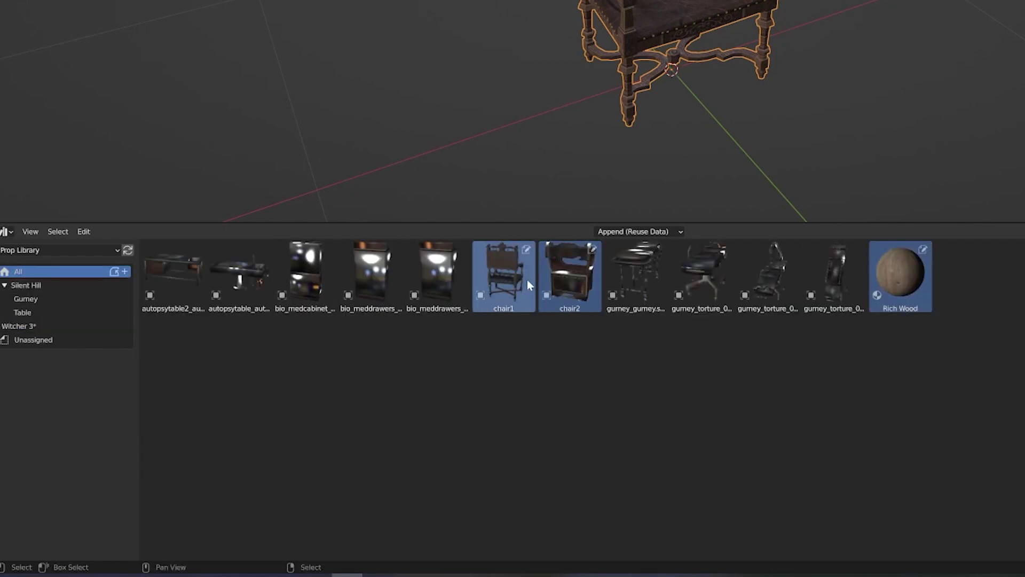
left_click_drag(496, 283, 50, 324)
left_click(49, 325)
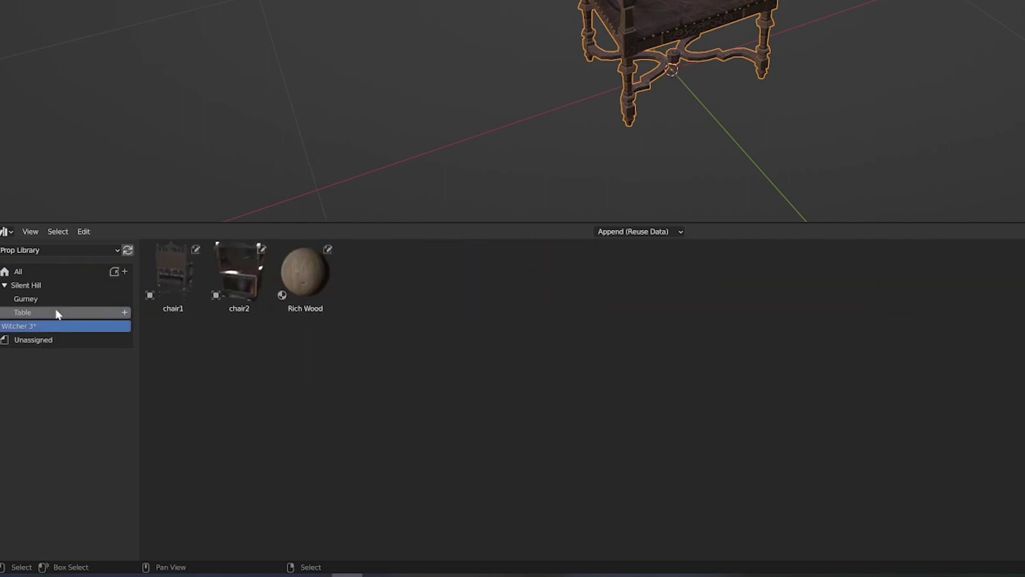
left_click(55, 274)
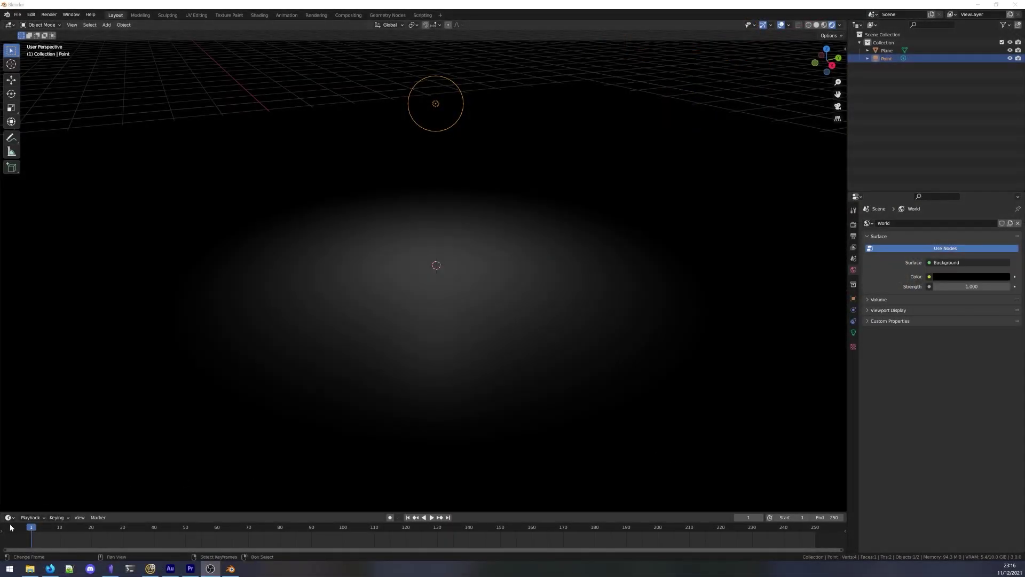
In the new scene, change the timeline area into an Asset Browser and enlarge it to about the lower third of the workspace
left_click(9, 517)
mouse_move(28, 517)
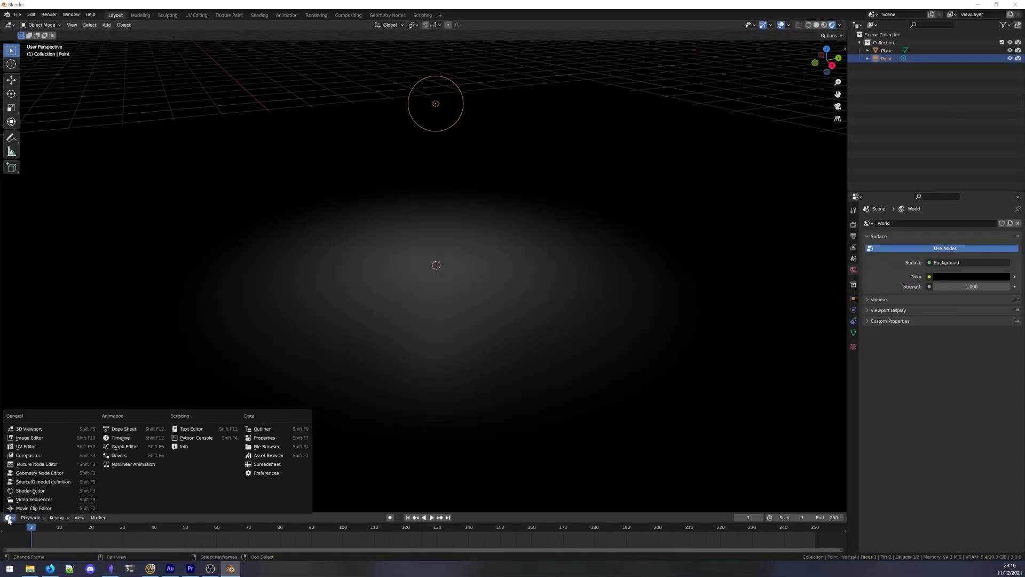
left_click(278, 453)
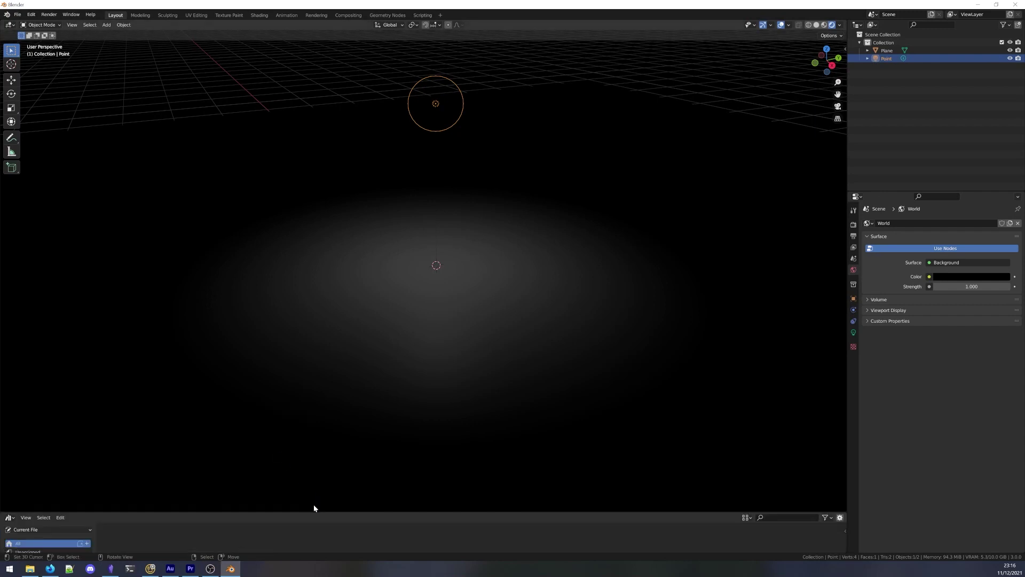
left_click_drag(311, 512, 323, 361)
Place the chair1 asset from the Prop Library's Witcher 3 catalog on the lit plane, left of the 3D cursor
left_click(51, 377)
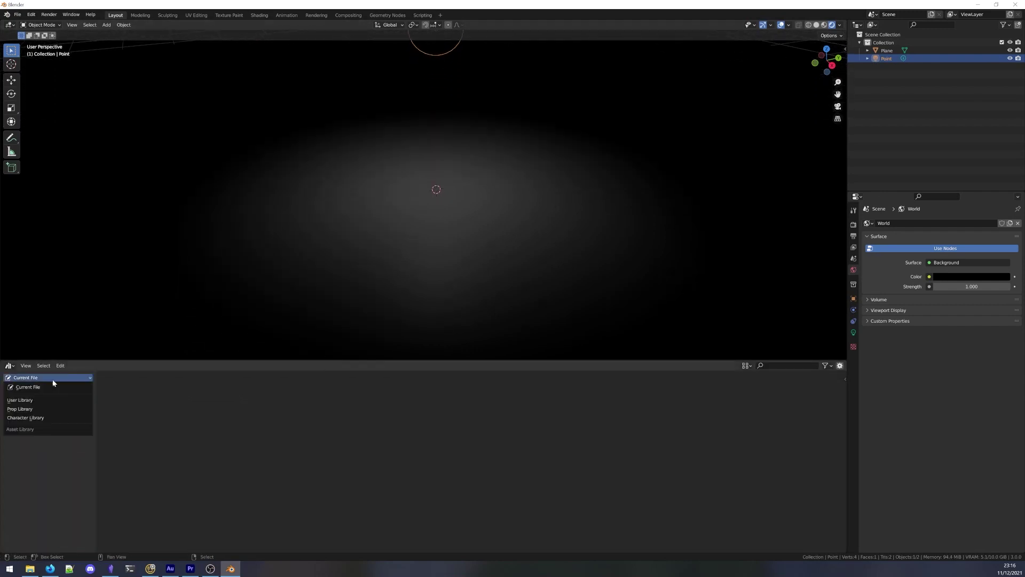
left_click(40, 409)
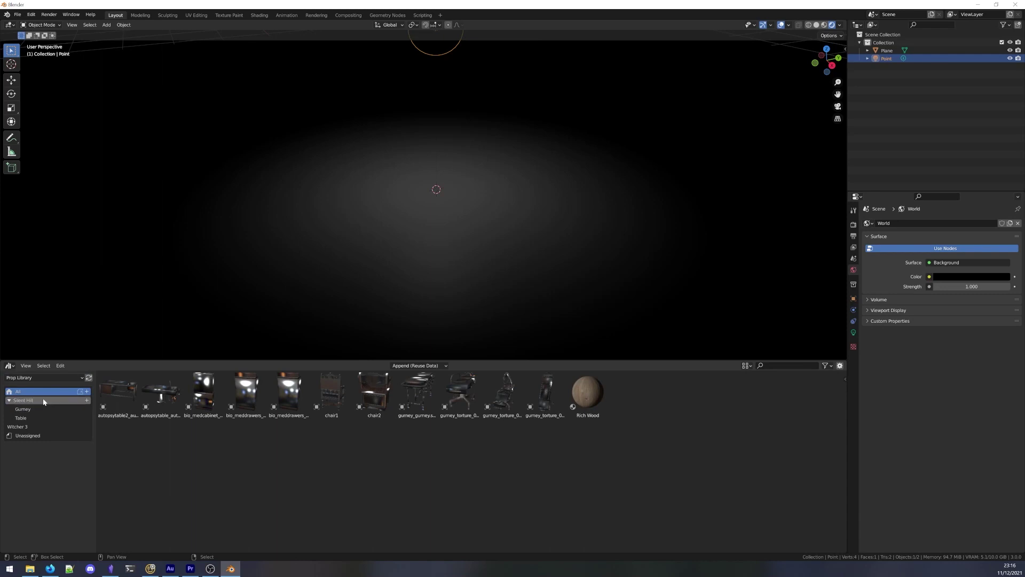
left_click(38, 427)
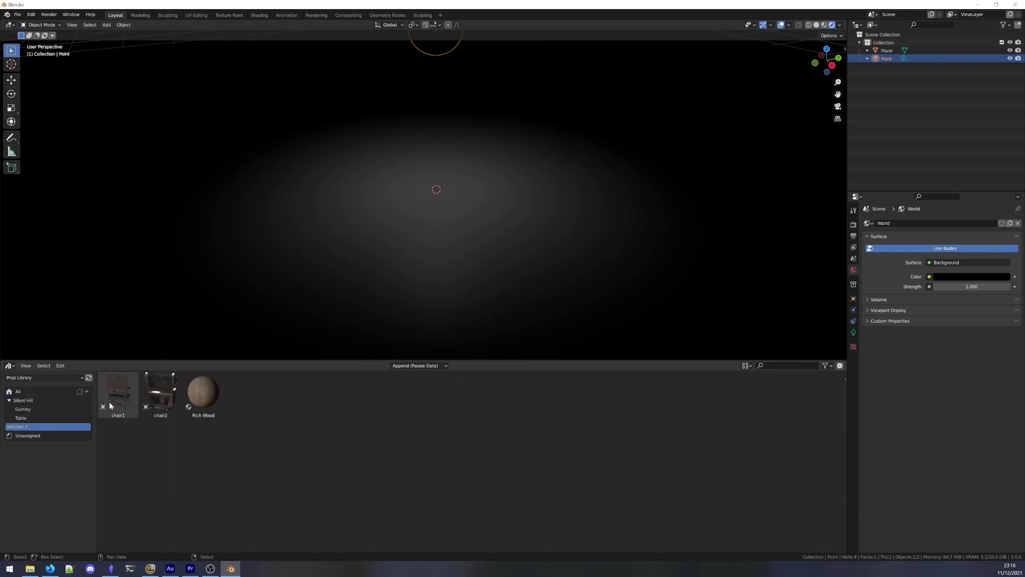
left_click_drag(109, 402, 380, 183)
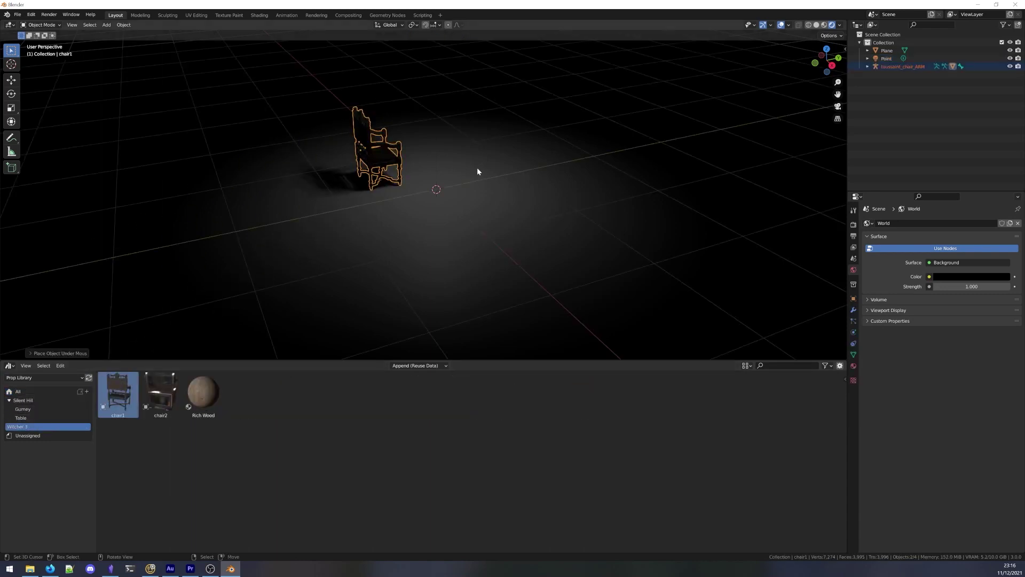
Rotate chair1 about the Z axis so that its seat faces forward toward the viewer
key("r")
key("z")
left_click(410, 232)
key("r")
key("z")
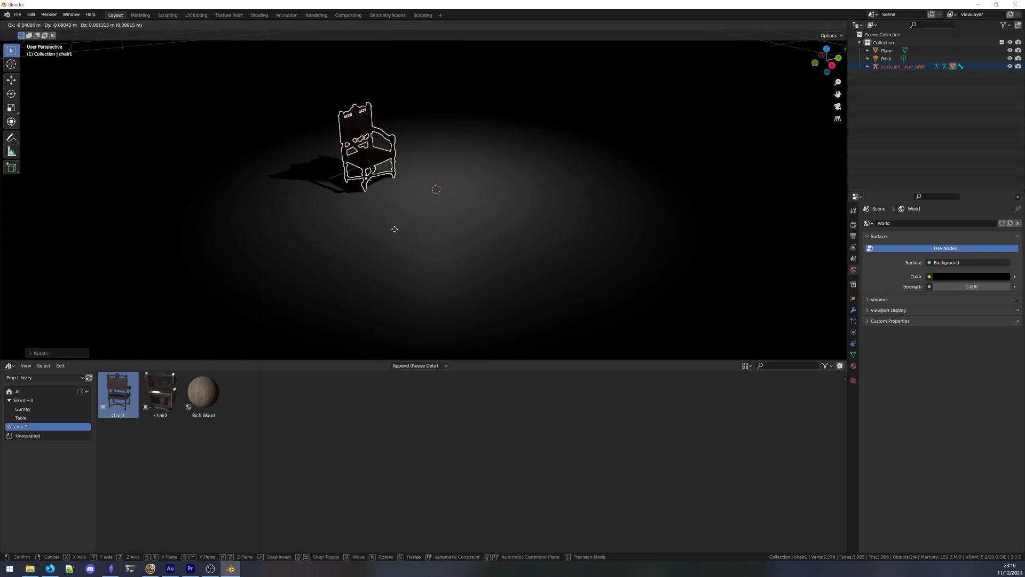
key("Escape")
Move chair1 backward along global X and sideways along global Y toward the left edge of the lit area
key("g")
key("y")
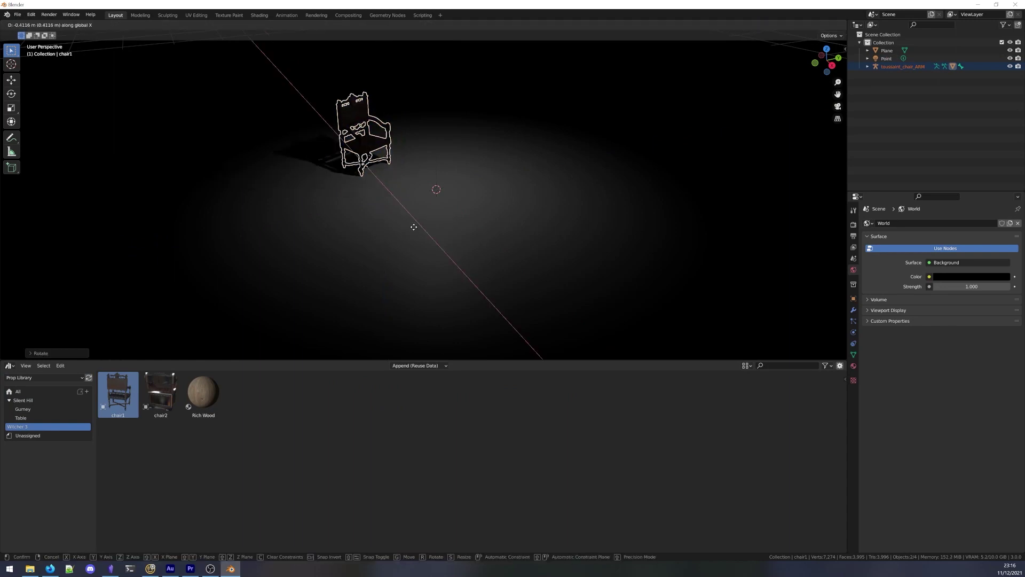
left_click(395, 229)
key("g")
key("y")
left_click(402, 226)
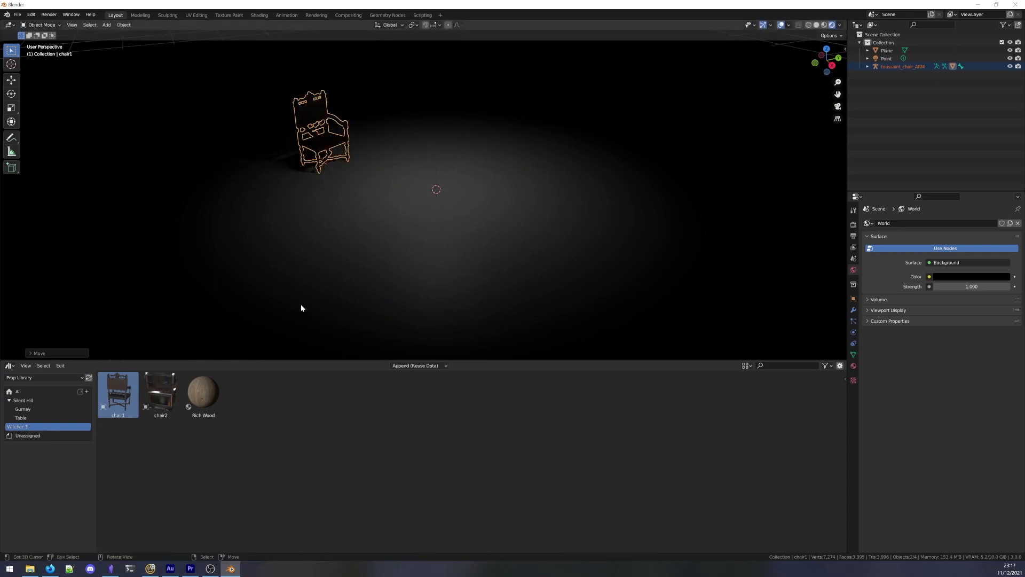
Place the chair2 asset on the plane to the right of chair1 and rotate it 90° about the Z axis
left_click_drag(161, 394, 473, 170)
type("rz")
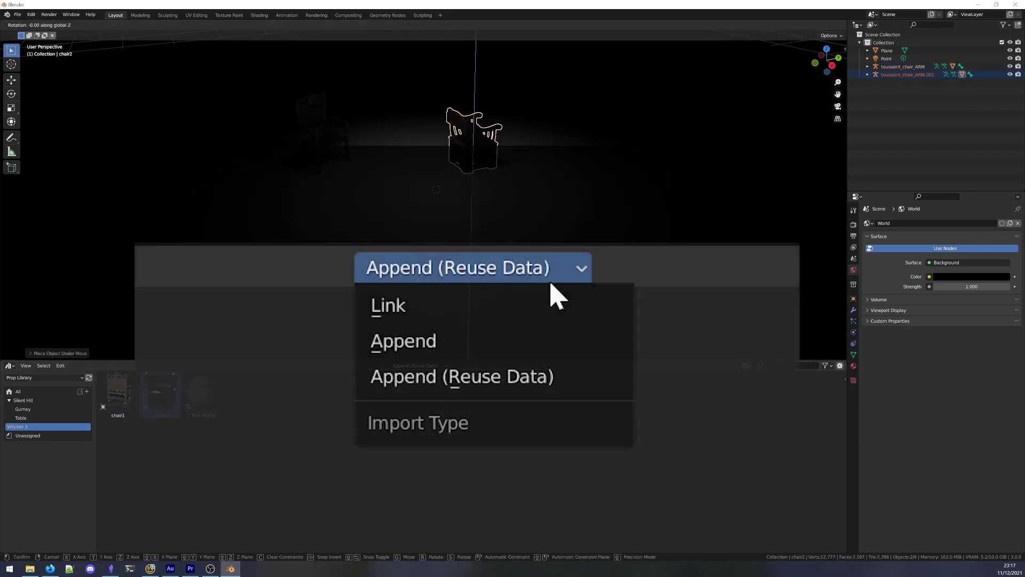
type("90")
key("Return")
Move chair2 farther away from chair1 and bring it forward about 0.63 m along global X
key("g")
key("x")
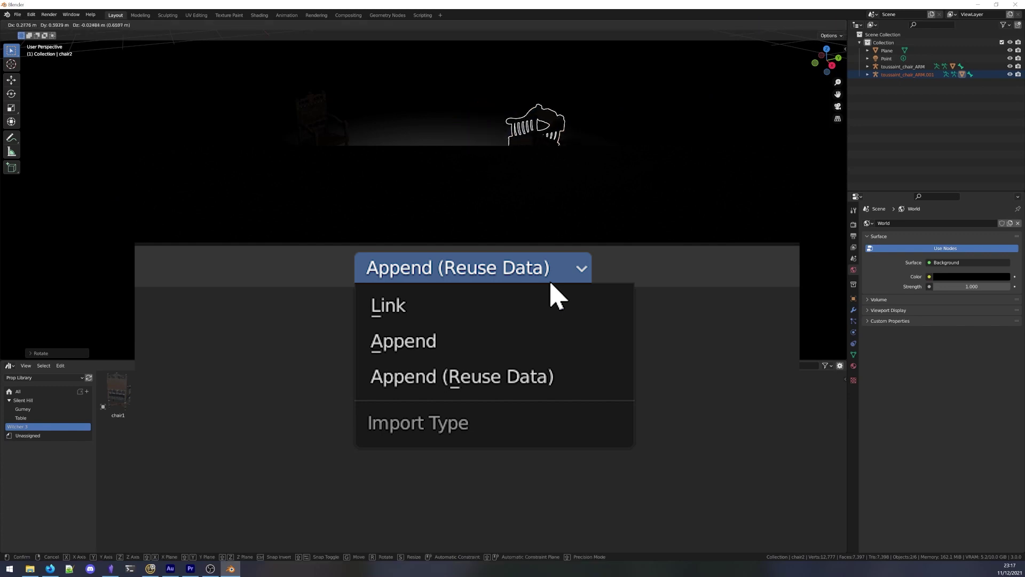
key("Return")
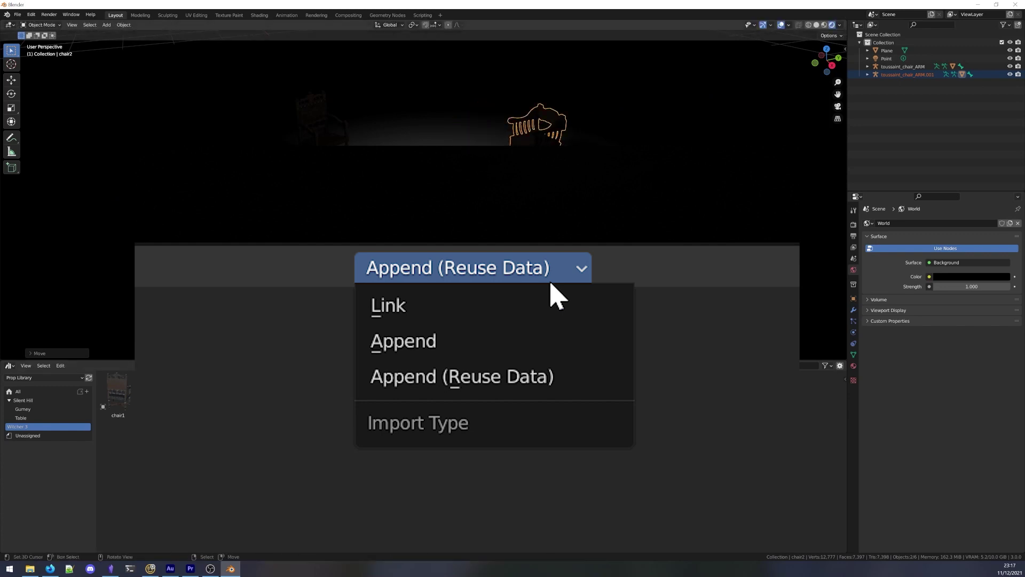
key("g")
key("x")
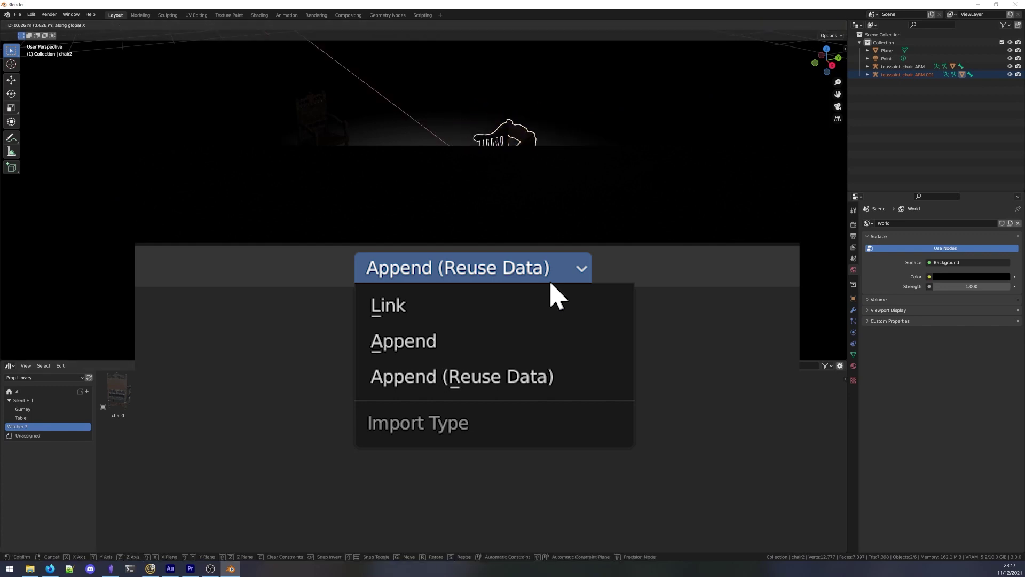
key("Return")
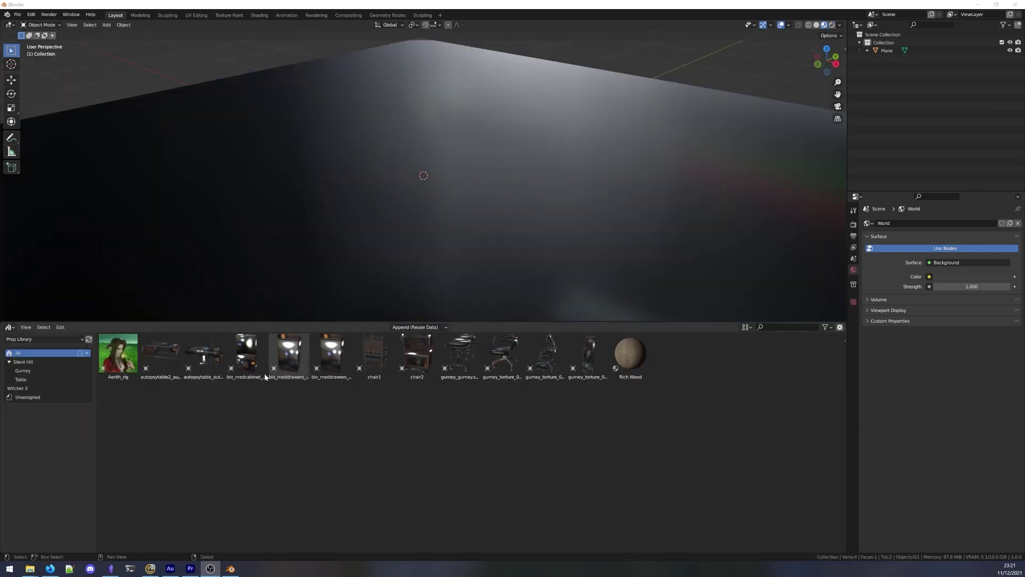
Place the Aerith_rig asset from the Prop Library at the 3D cursor on the plane and switch it to Pose Mode
left_click_drag(118, 353, 420, 180)
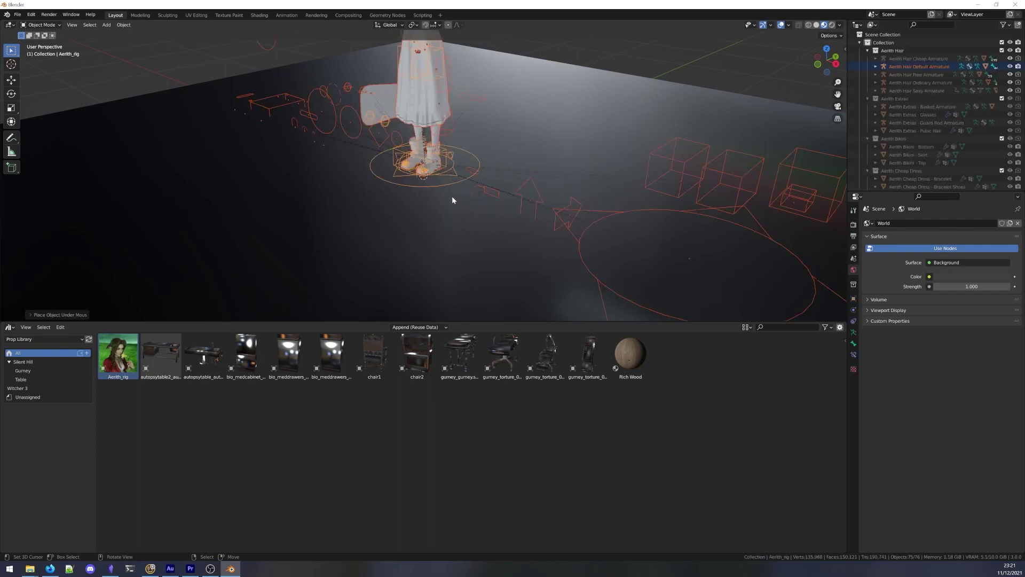
scroll(450, 188, "down", 4)
middle_click_drag(477, 188, 496, 183)
key("ctrl+Tab")
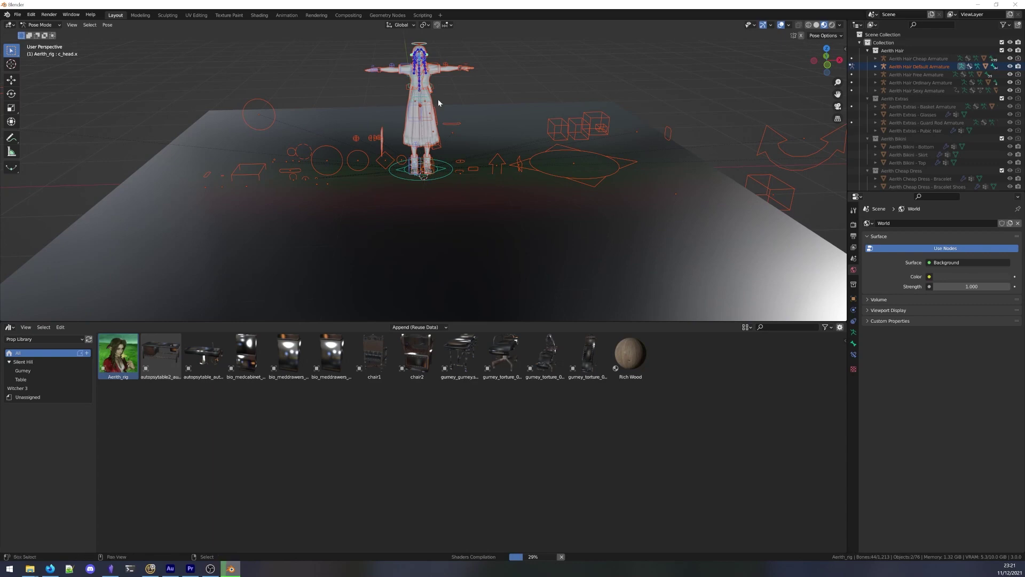
middle_click_drag(439, 103, 449, 140)
scroll(442, 149, "up", 5)
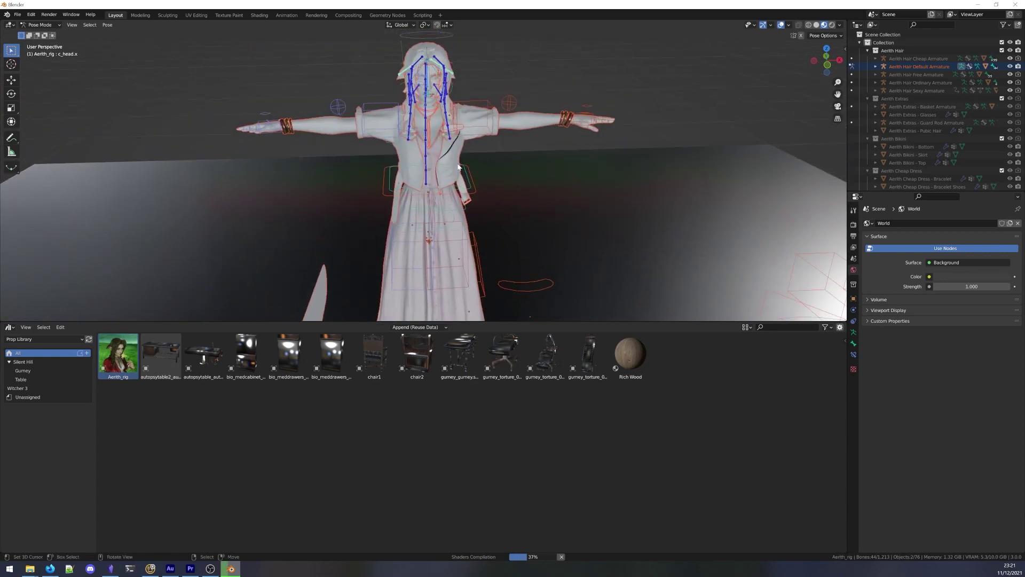